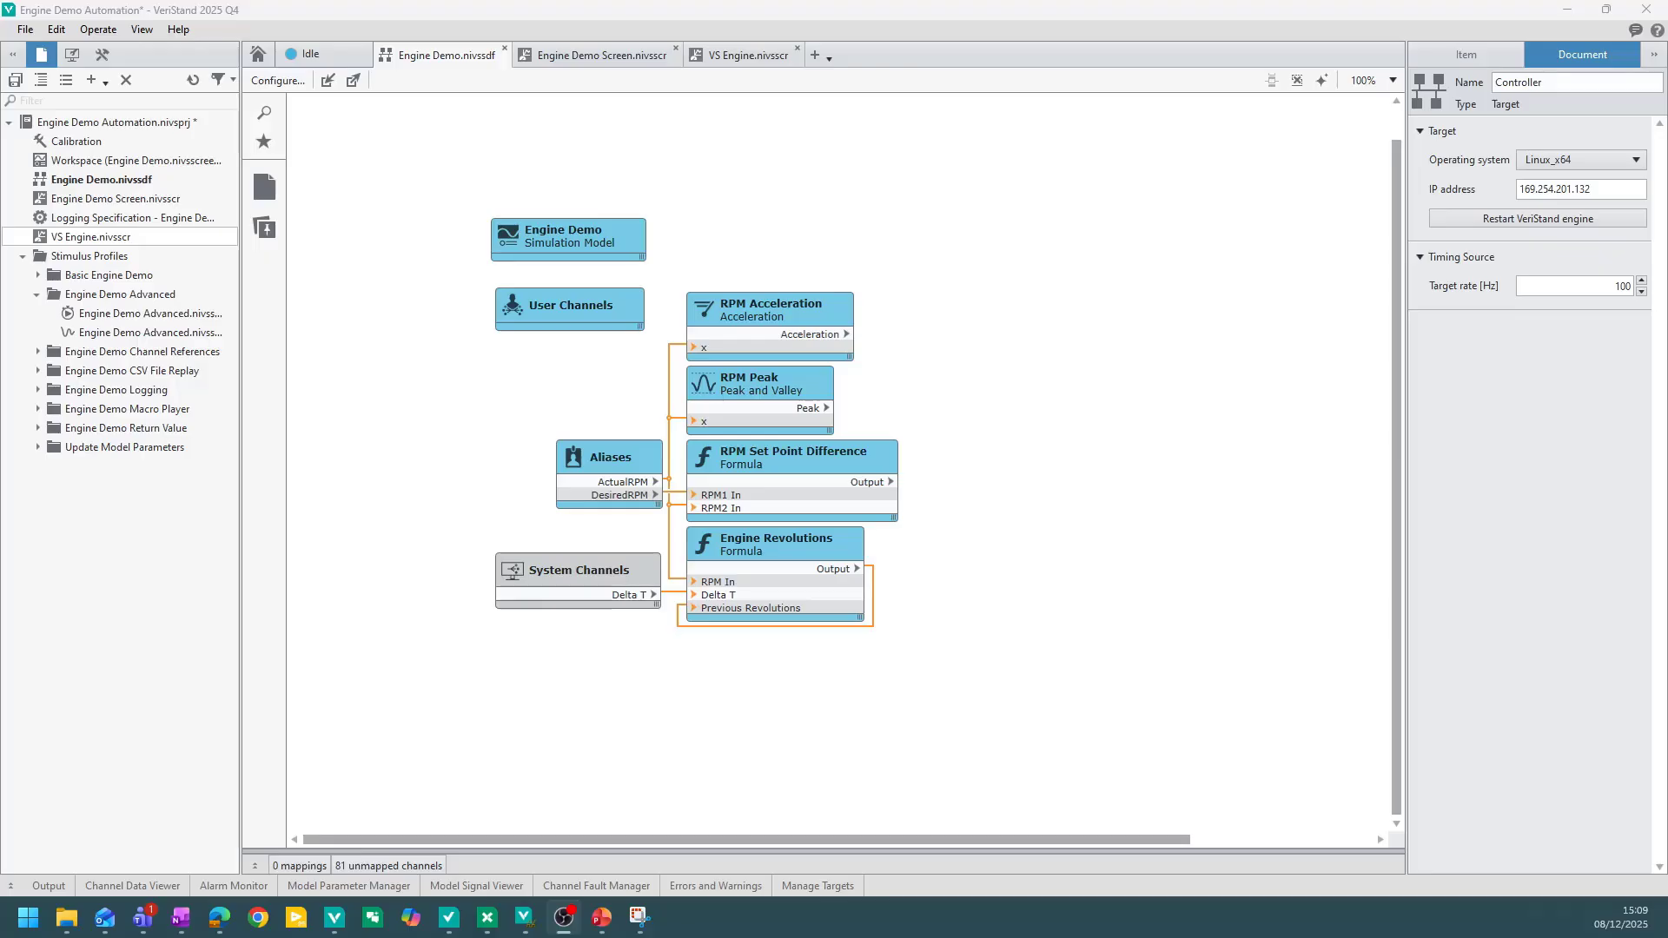
Hide the properties pane of the Engine Demo system definition and switch to TestStand.
{"action": "left_click", "coordinate": [451, 251]}
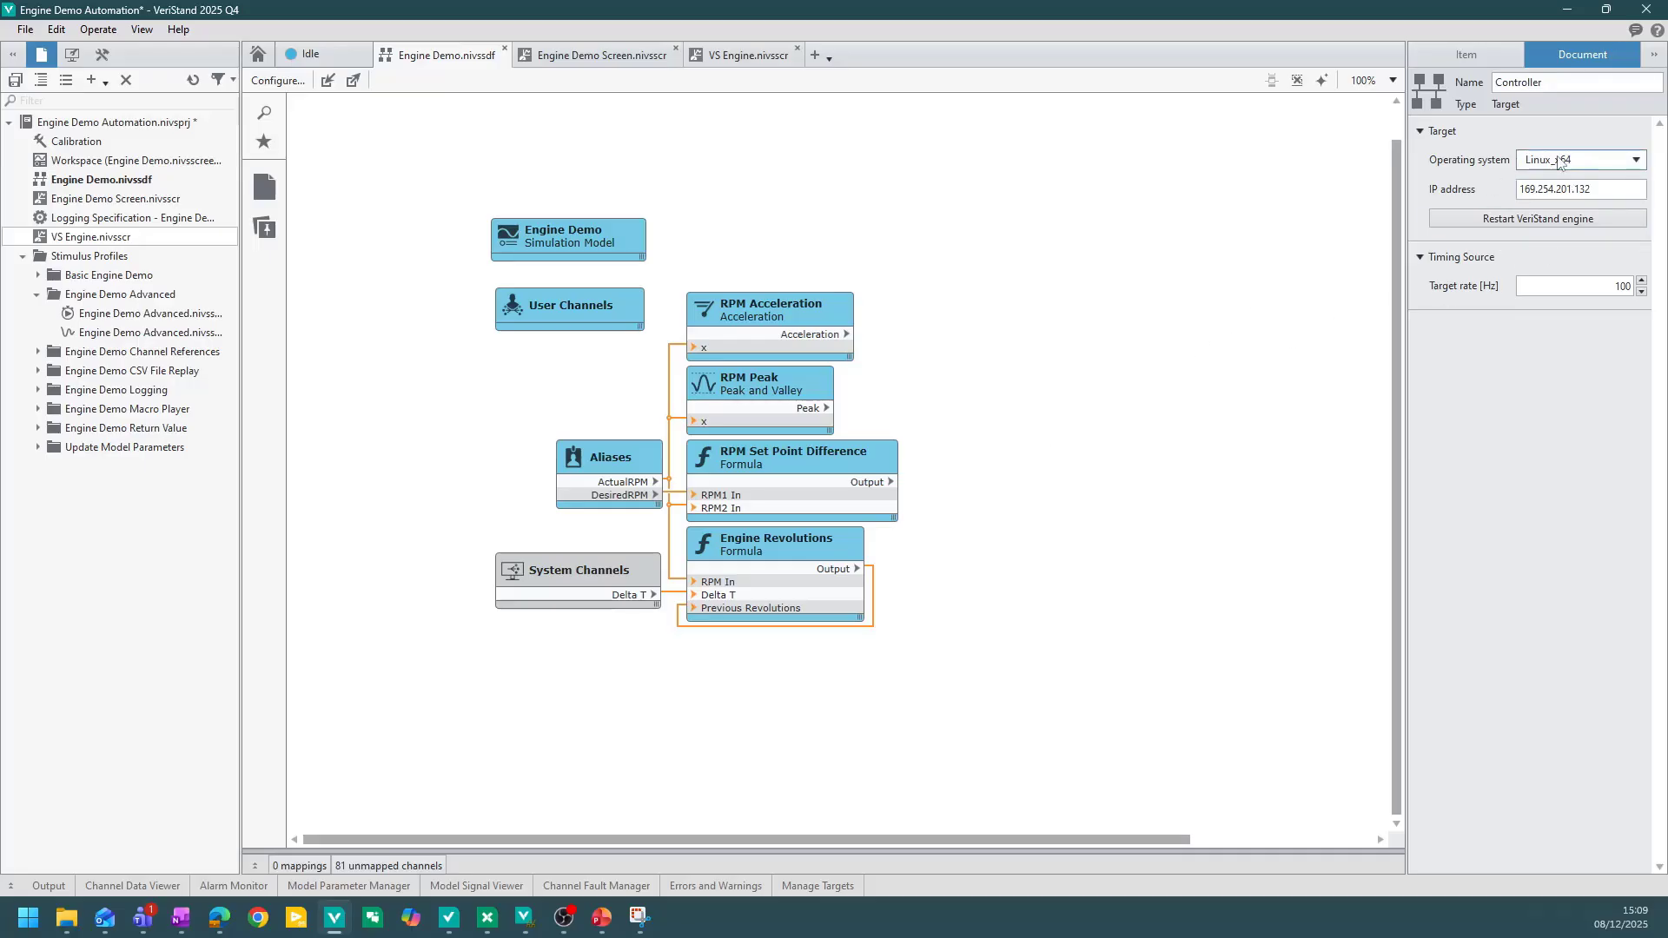
{"action": "left_click", "coordinate": [1653, 54]}
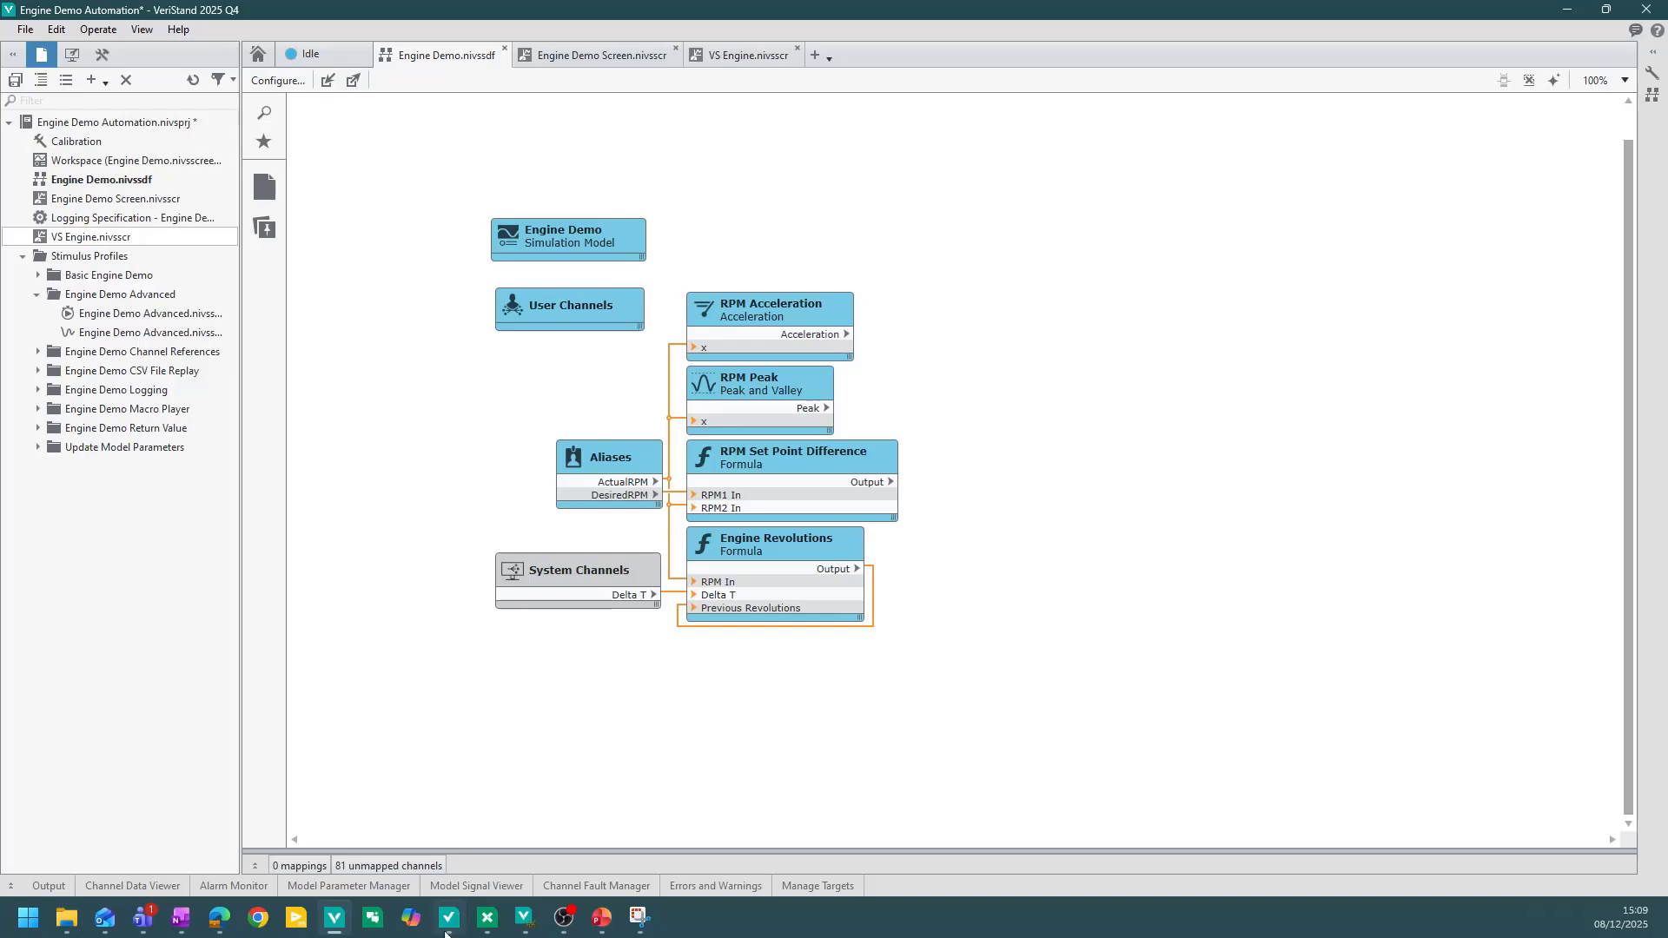
{"action": "mouse_move", "coordinate": [448, 923]}
{"action": "left_click", "coordinate": [458, 825]}
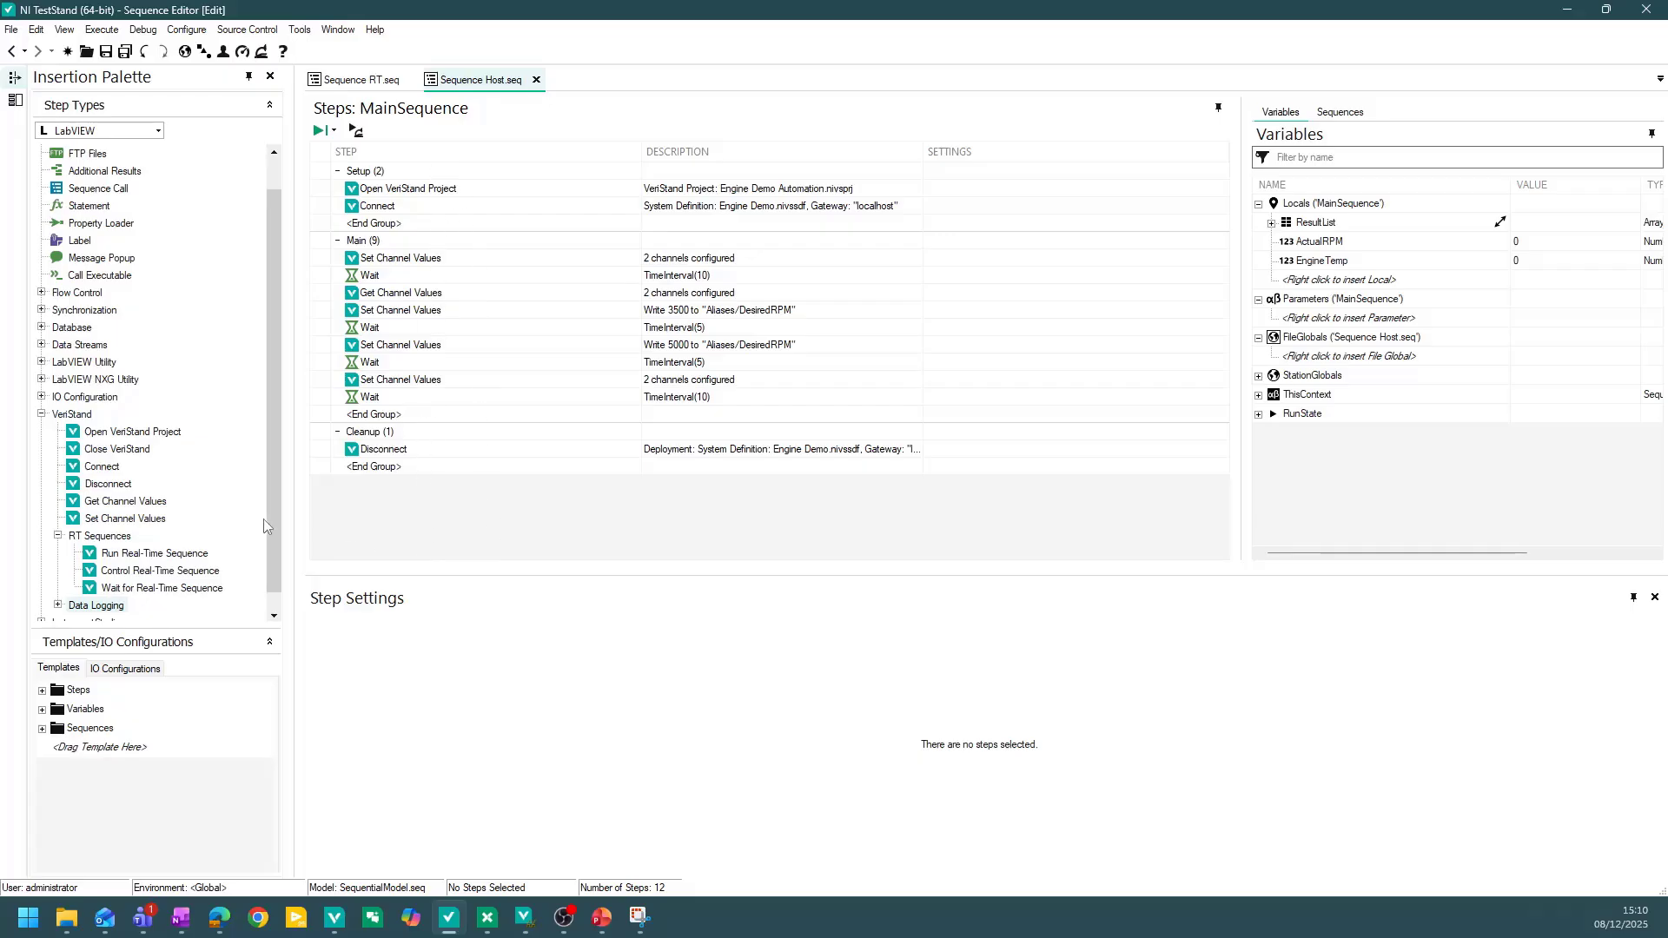
Review the Sequence Host steps, inspecting the settings of Open VeriStand Project, Connect and the Set Channel Values steps.
{"action": "scroll", "coordinate": [278, 508], "scroll_direction": "up", "scroll_amount": 1}
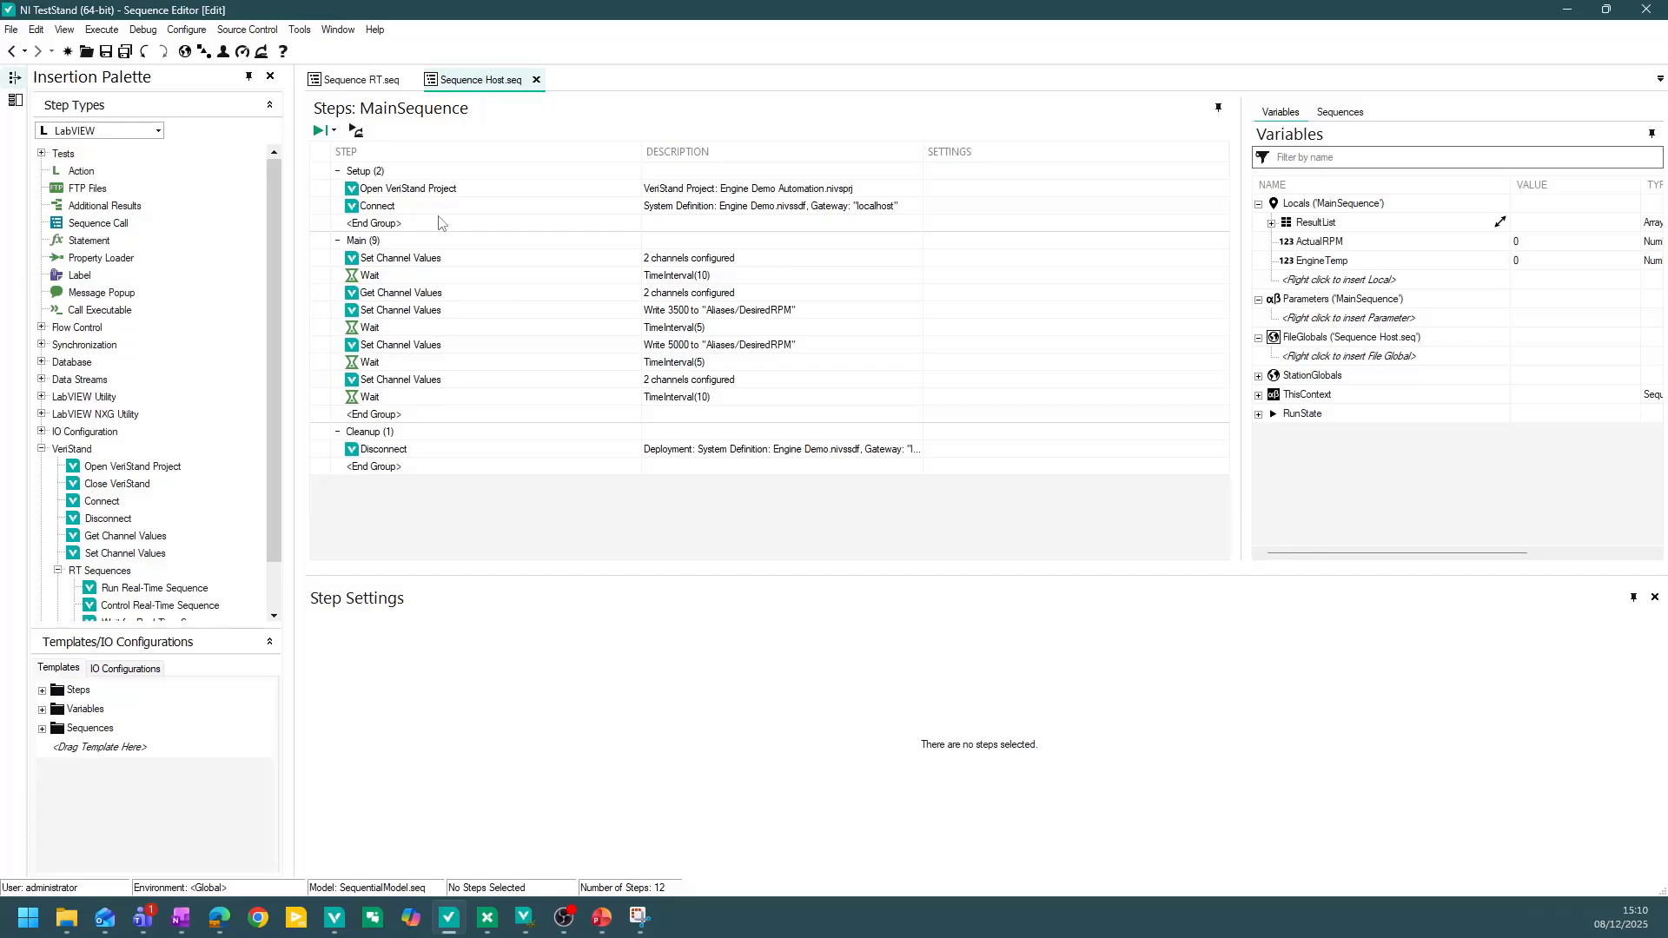
{"action": "left_click", "coordinate": [477, 191]}
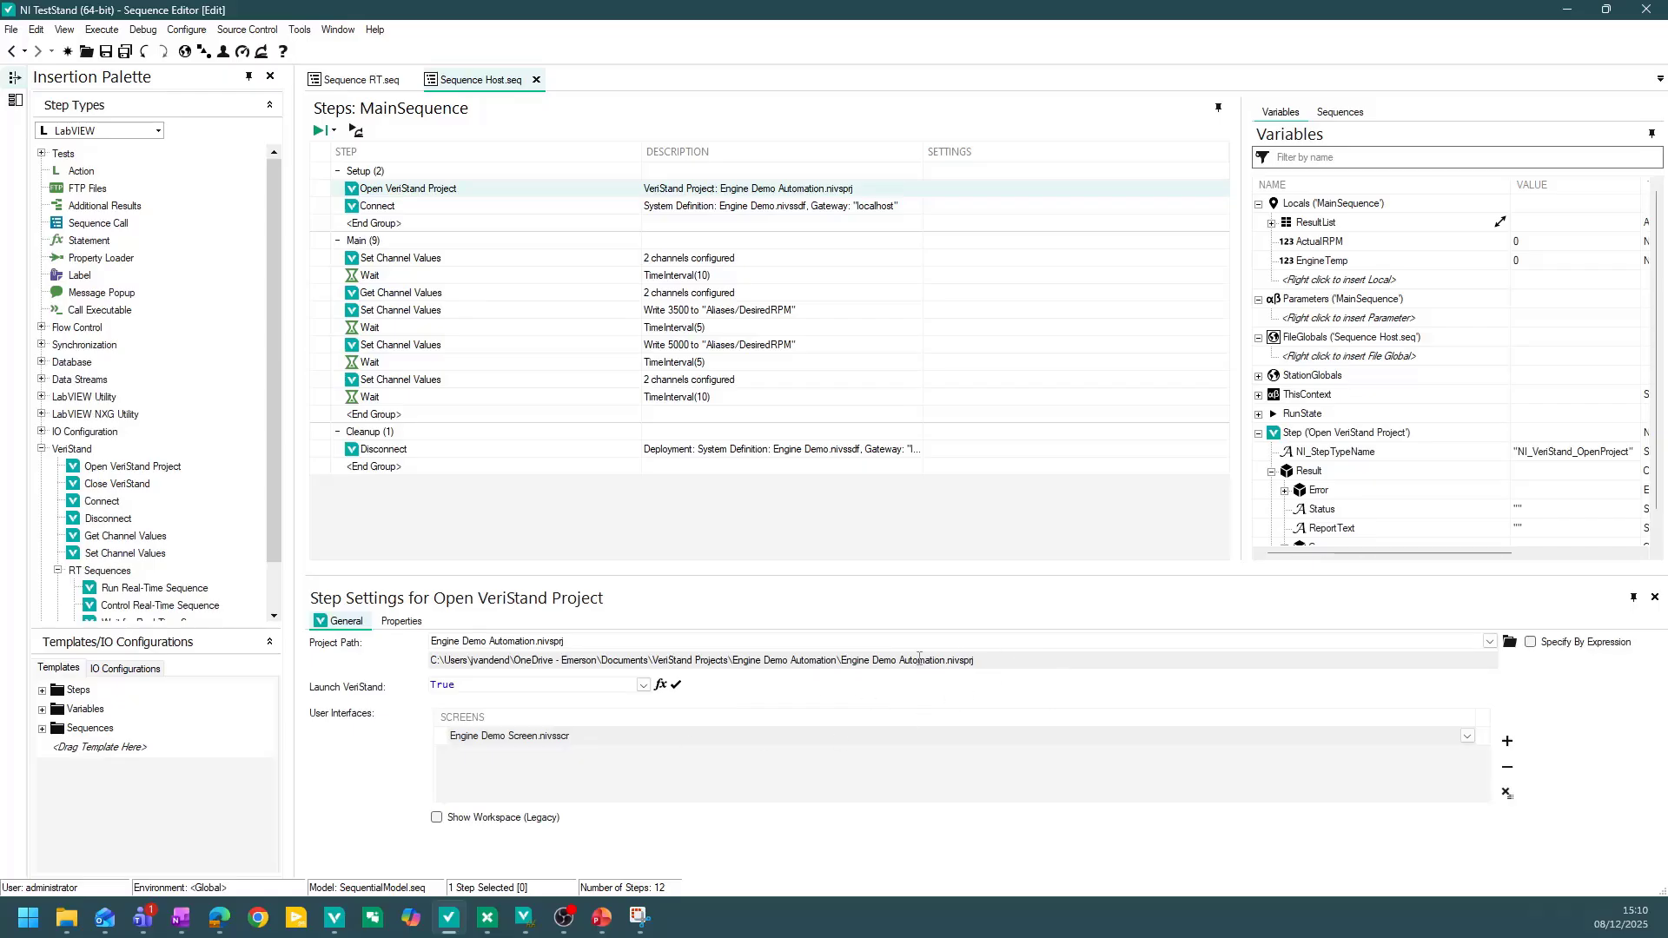
{"action": "left_click", "coordinate": [417, 210]}
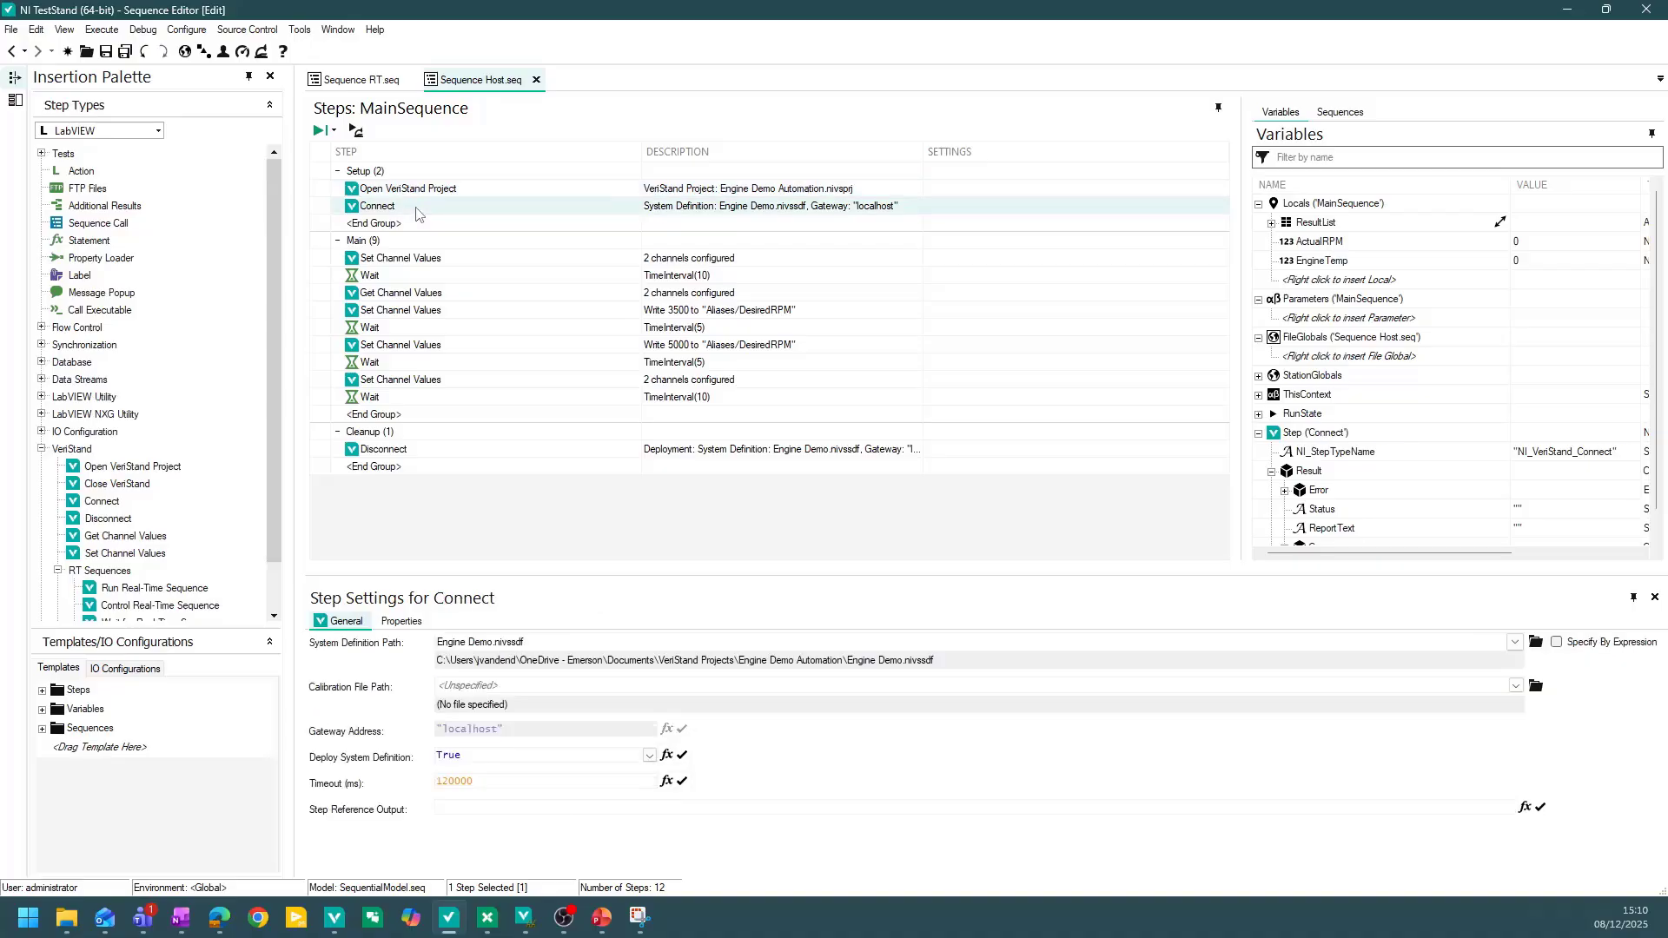
{"action": "left_click", "coordinate": [469, 262]}
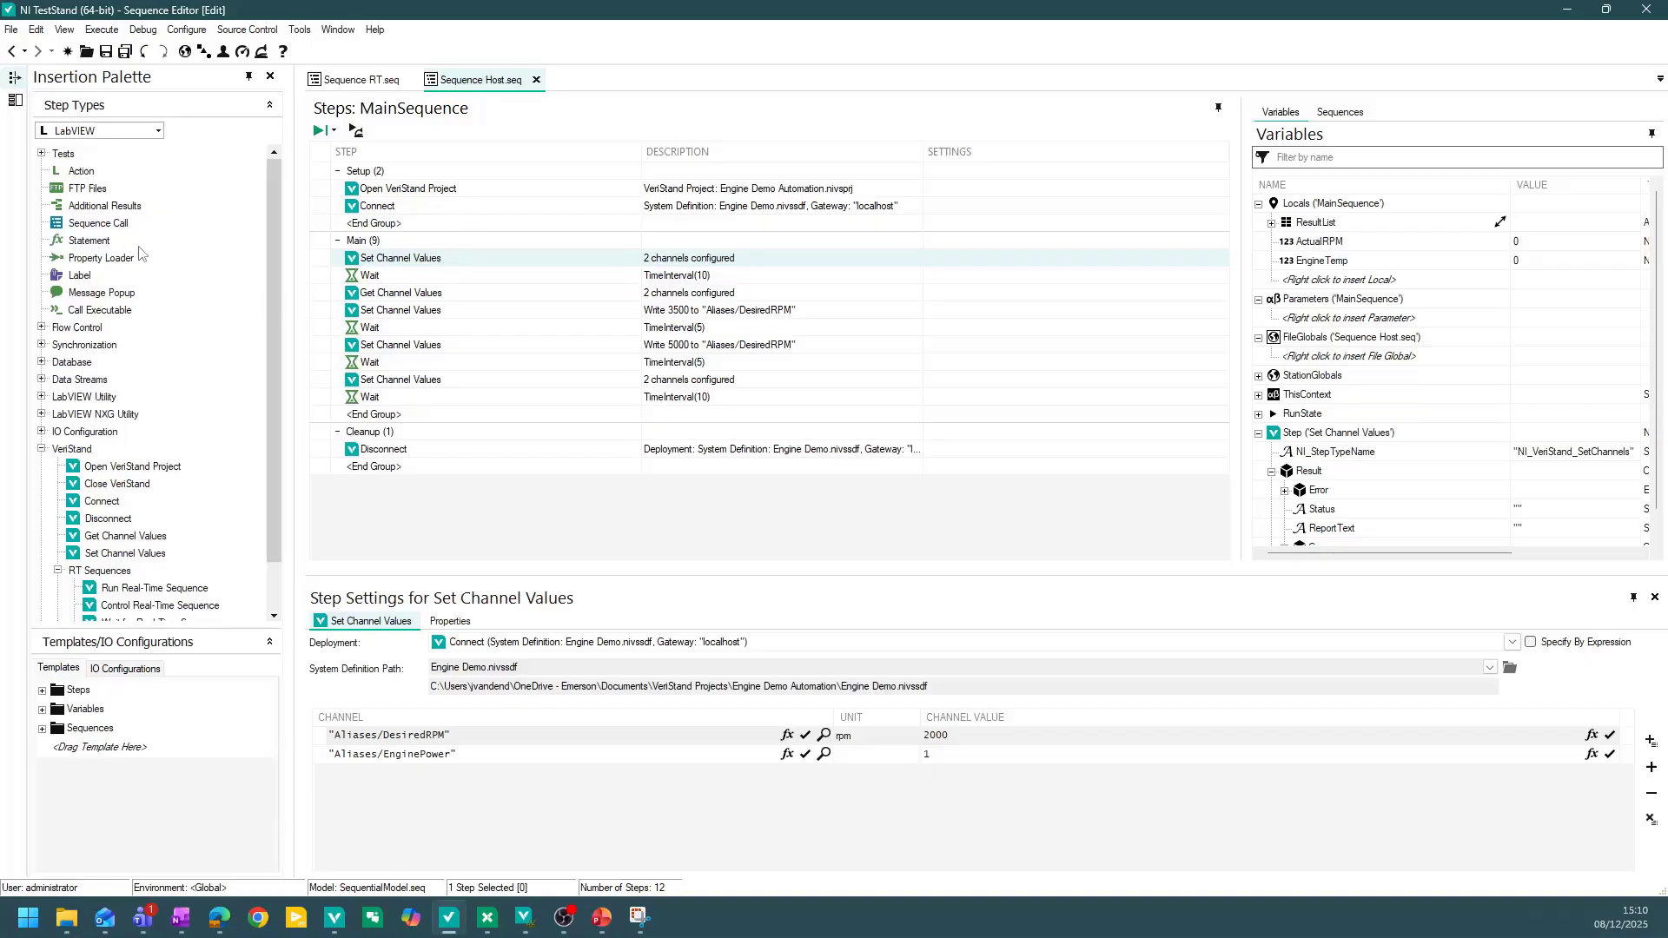
{"action": "scroll", "coordinate": [218, 332], "scroll_direction": "down", "scroll_amount": 3}
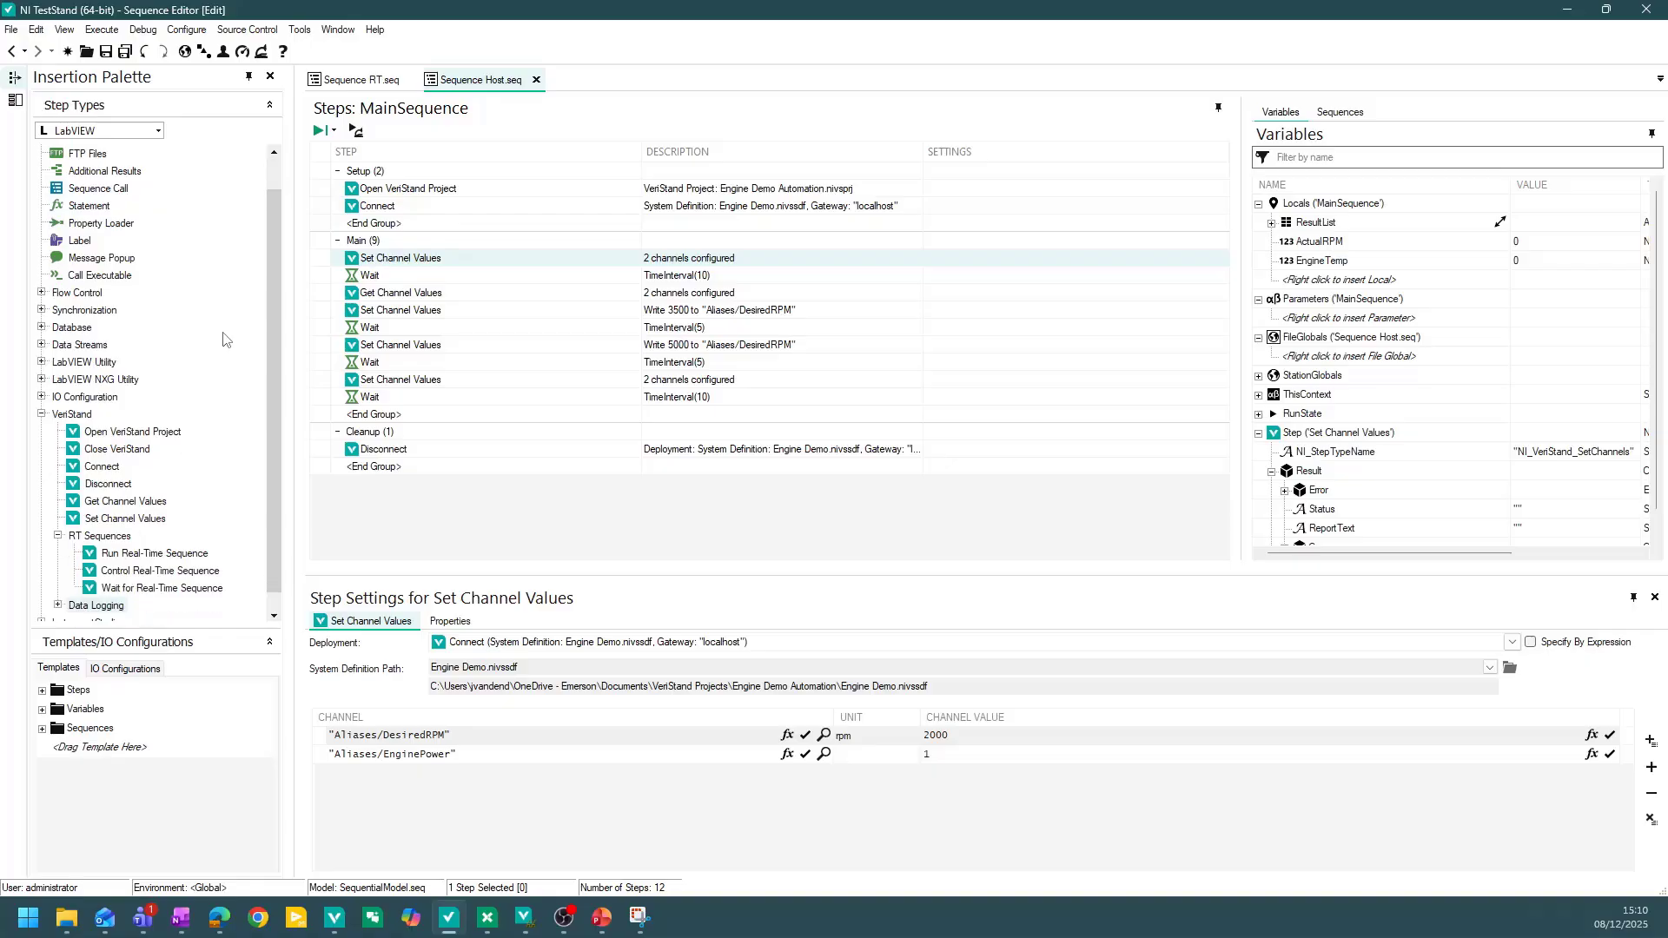
{"action": "scroll", "coordinate": [226, 337], "scroll_direction": "up", "scroll_amount": 2}
{"action": "scroll", "coordinate": [221, 334], "scroll_direction": "down", "scroll_amount": 2}
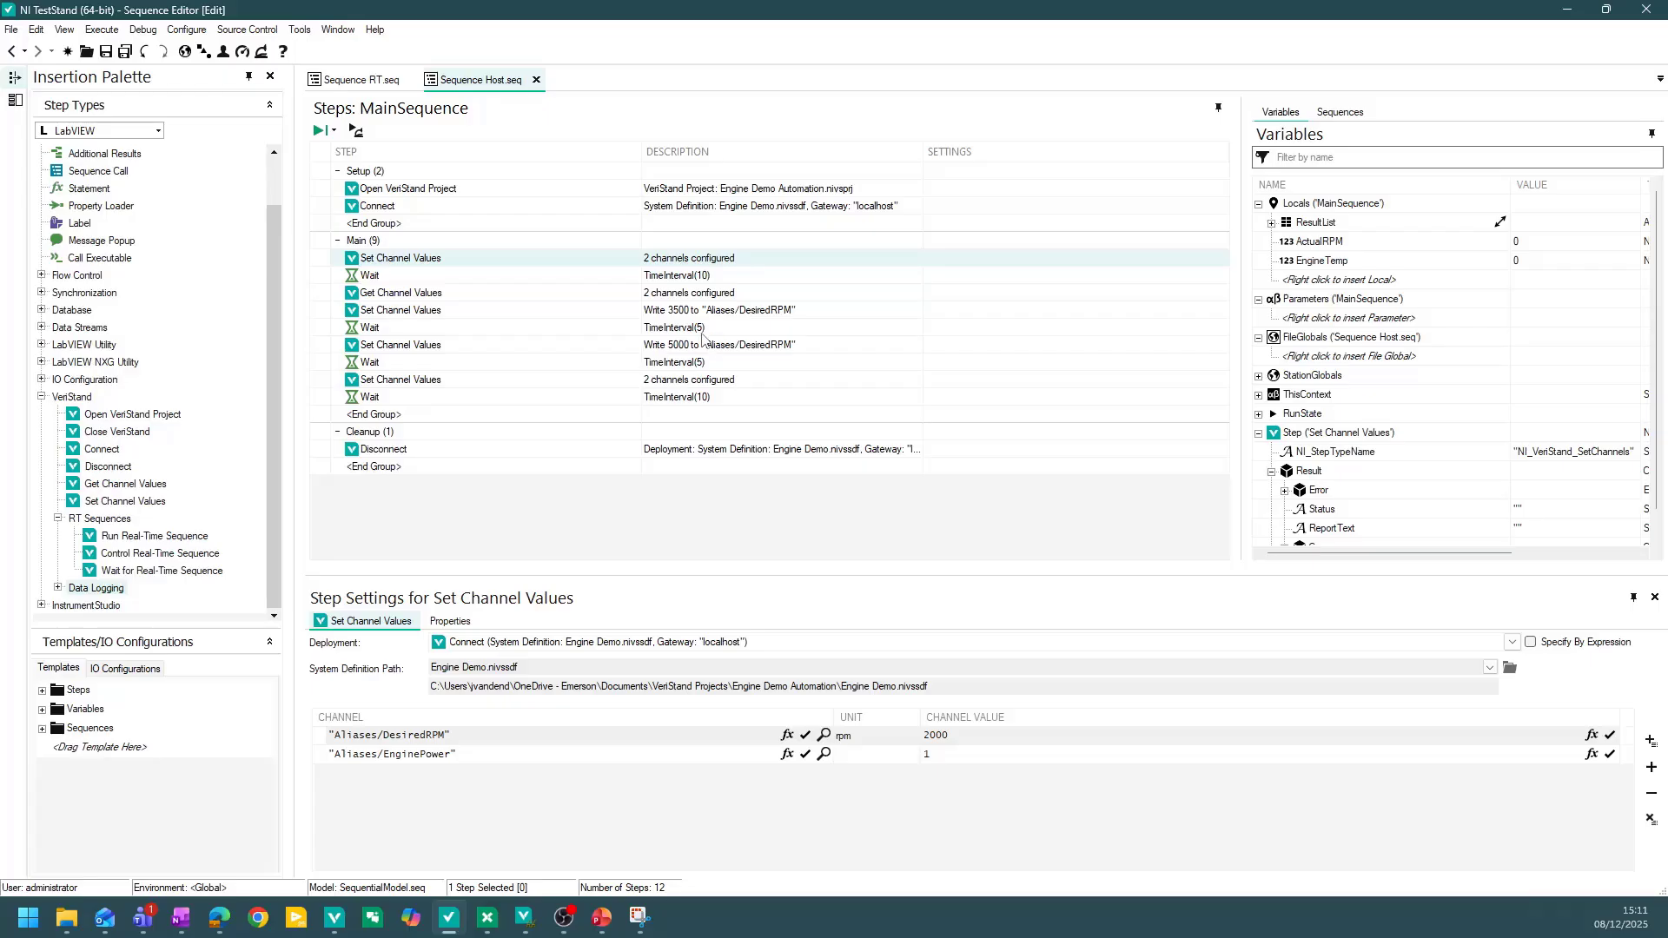
{"action": "left_click", "coordinate": [734, 382]}
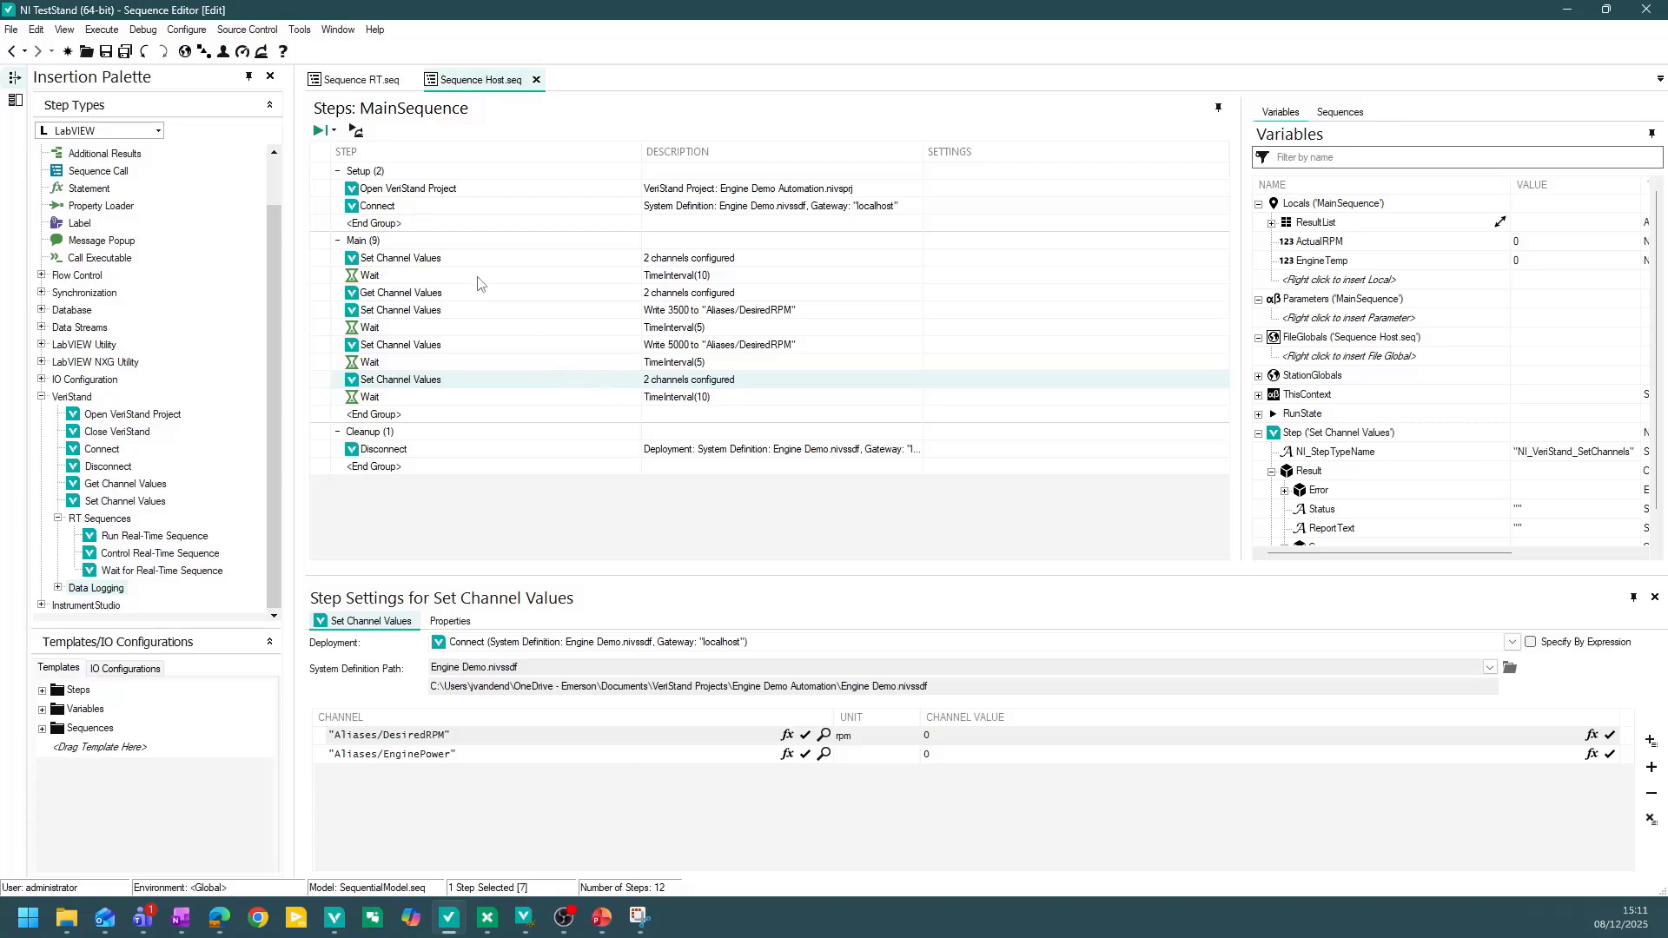
Run the Sequence Host sequence as a single pass, then return to TestStand.
{"action": "left_click", "coordinate": [321, 133]}
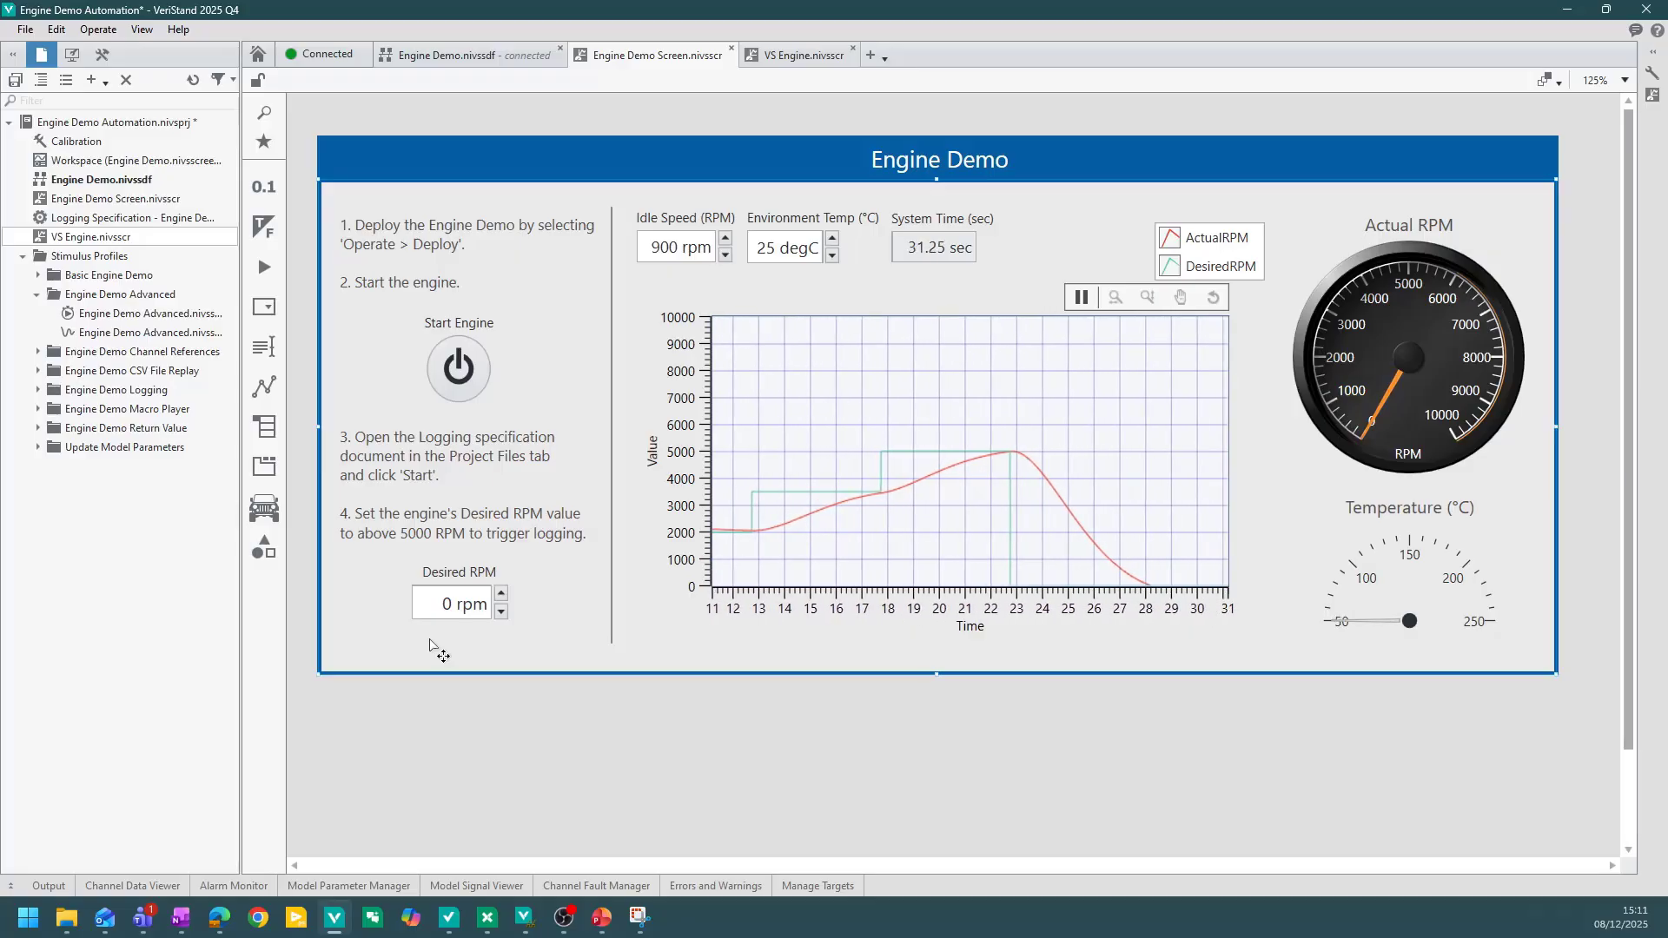
{"action": "mouse_move", "coordinate": [452, 913]}
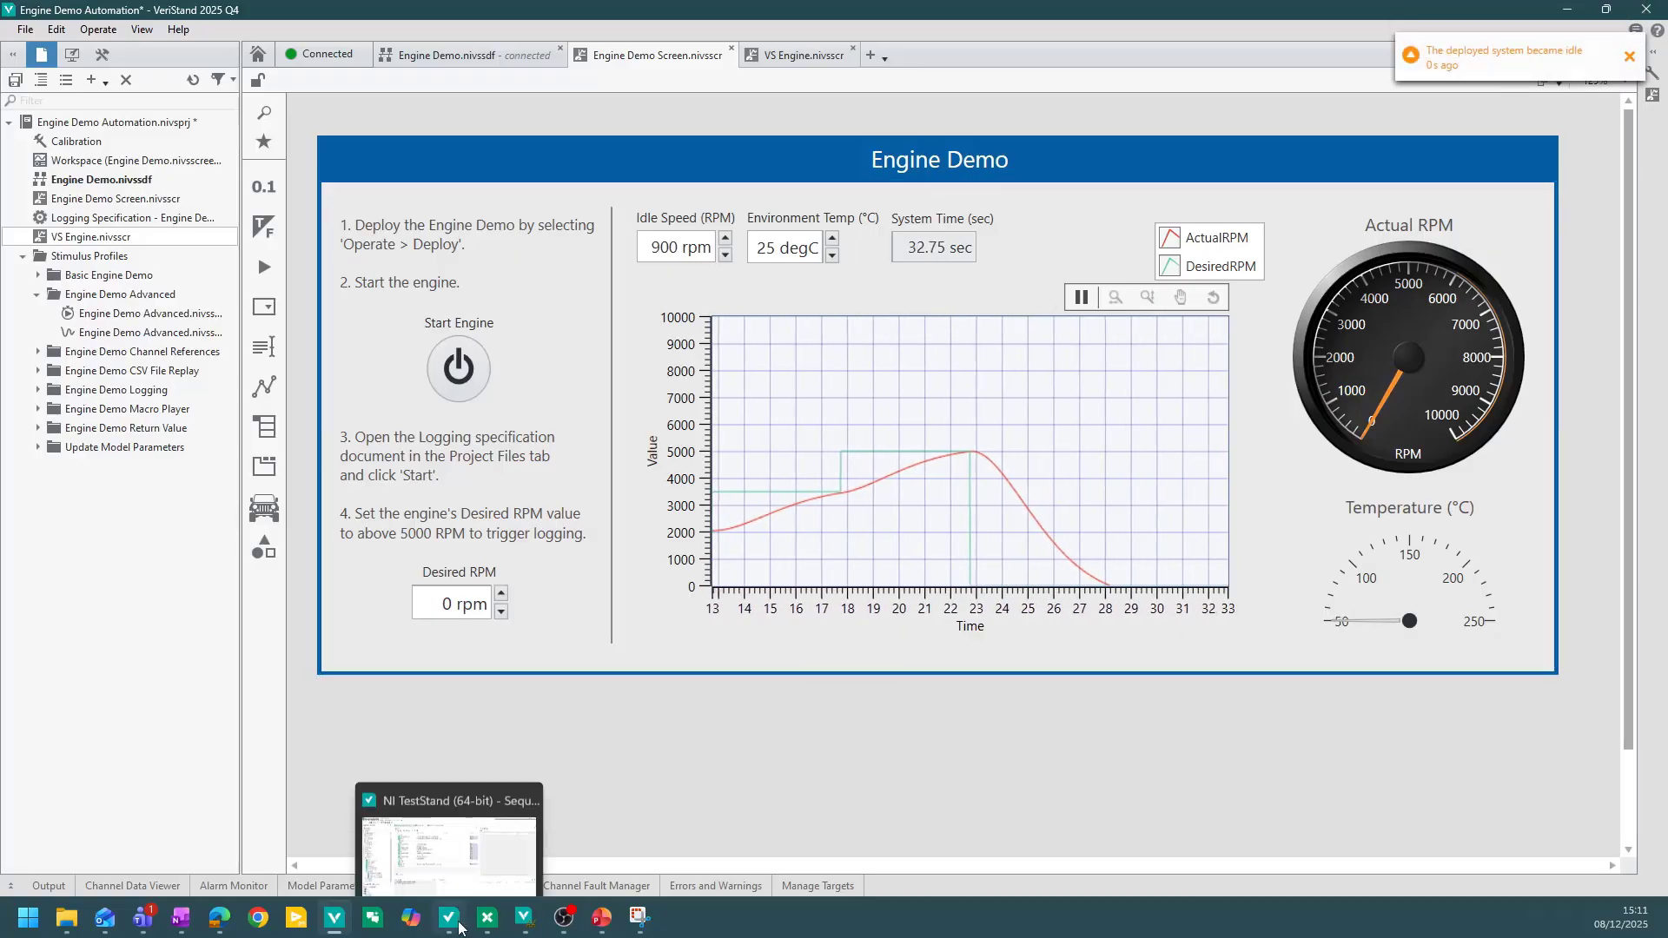
{"action": "left_click", "coordinate": [454, 846]}
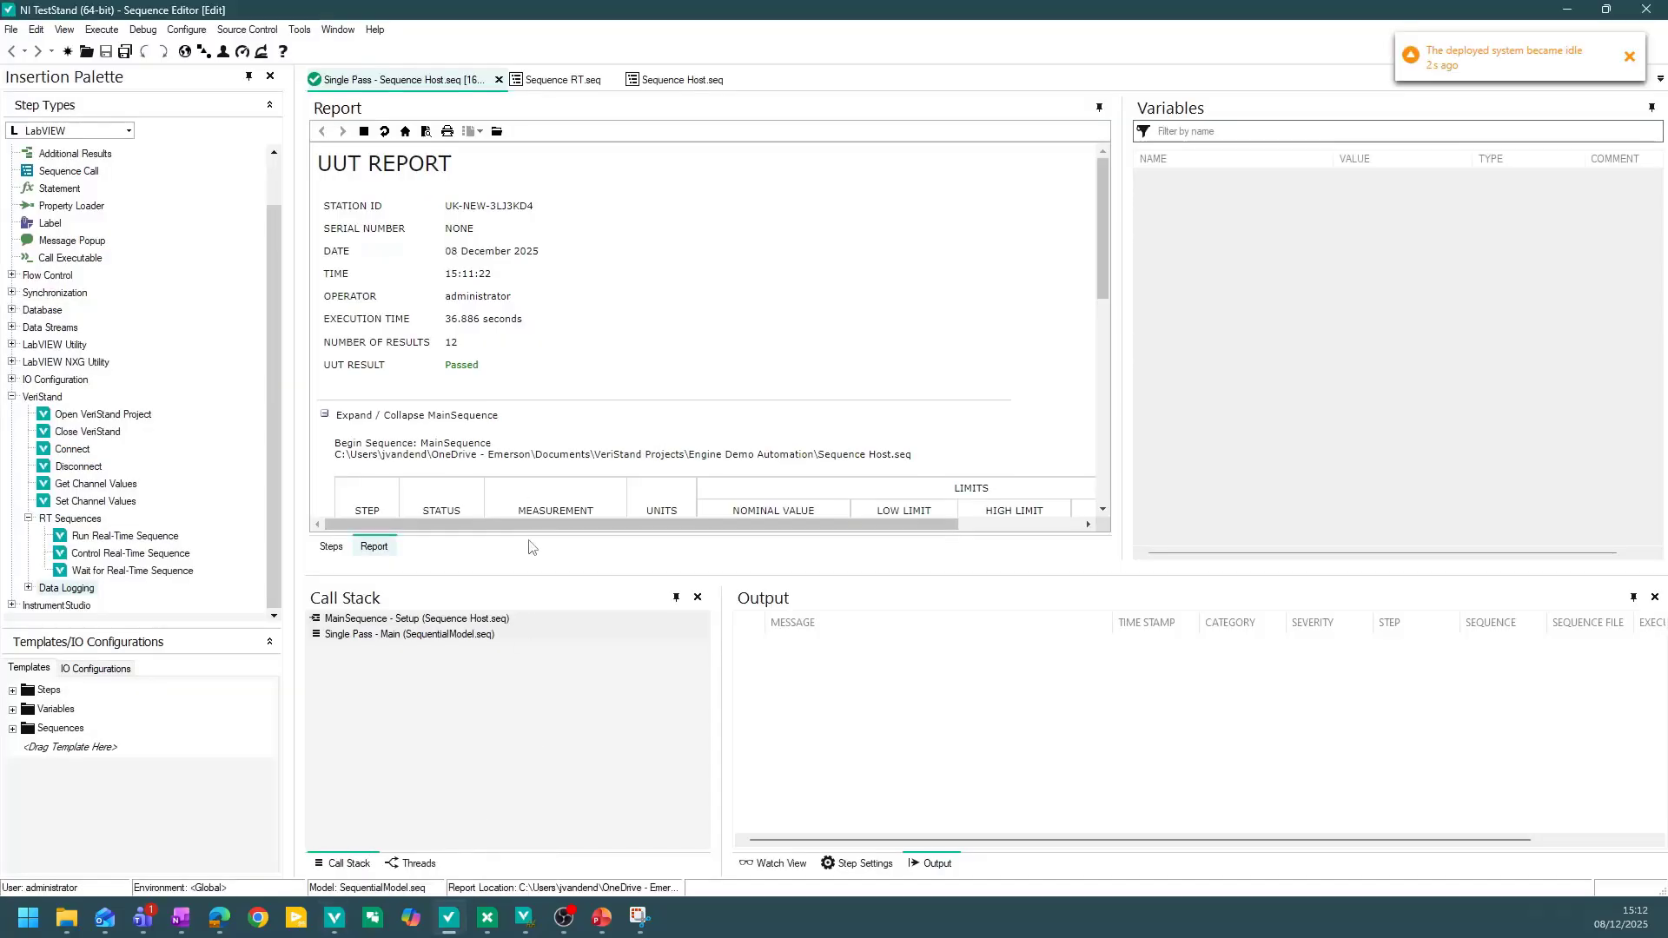
Scroll through the UUT report and go back to the Sequence Host sequence.
{"action": "scroll", "coordinate": [660, 321], "scroll_direction": "down", "scroll_amount": 10}
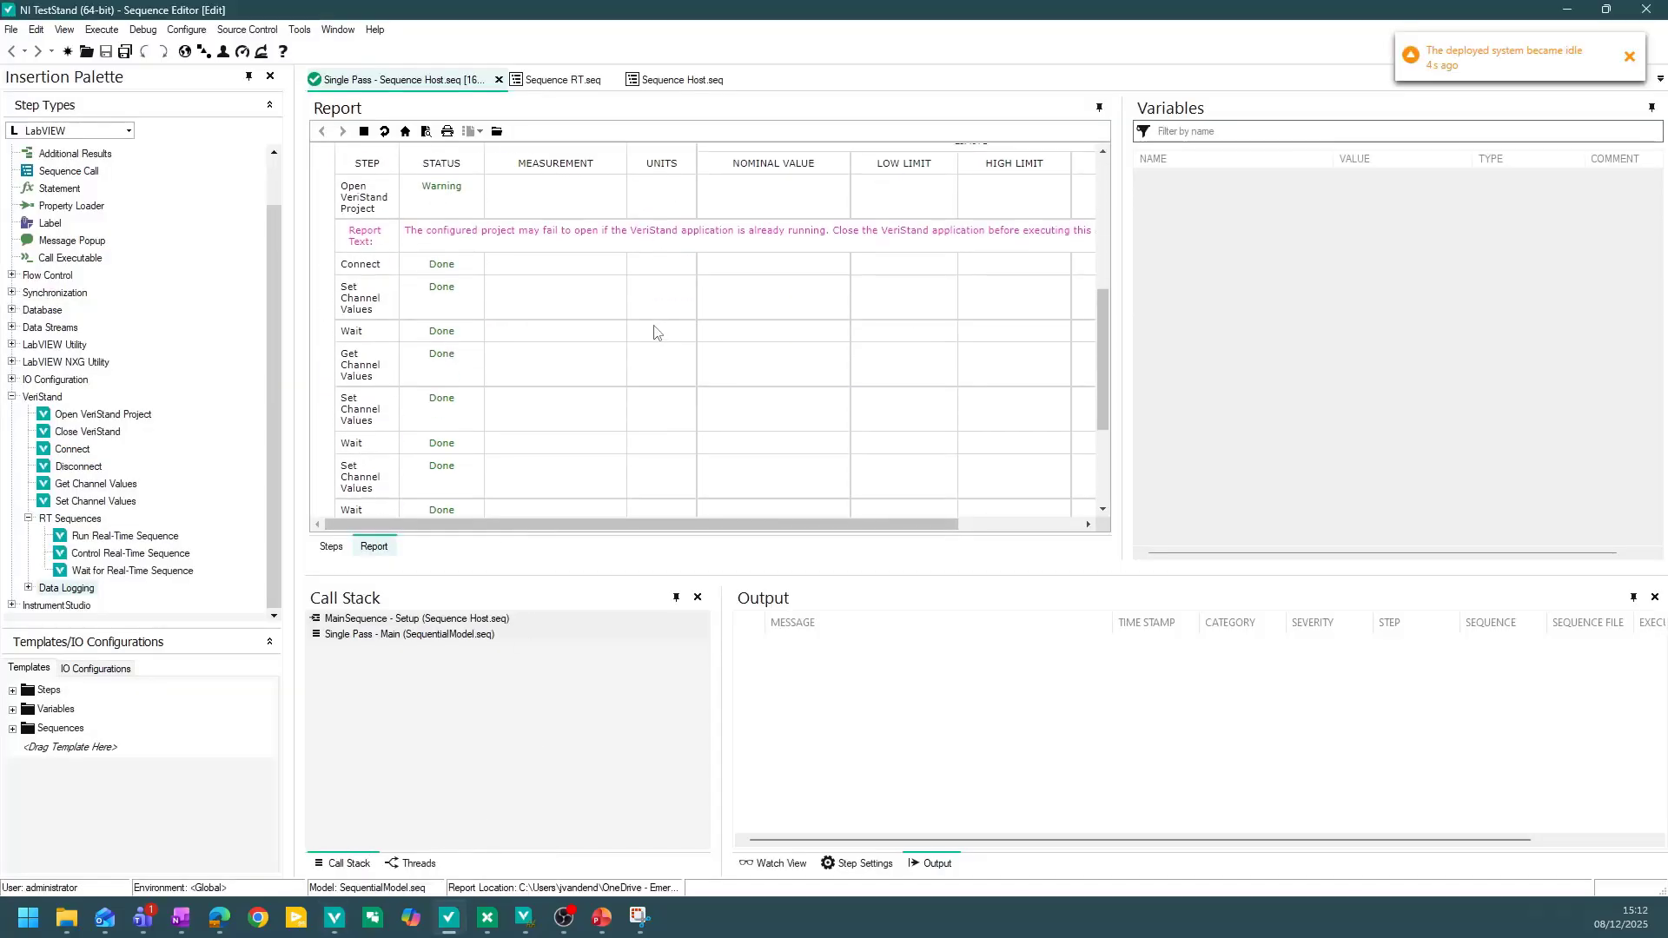
{"action": "scroll", "coordinate": [629, 369], "scroll_direction": "up", "scroll_amount": 10}
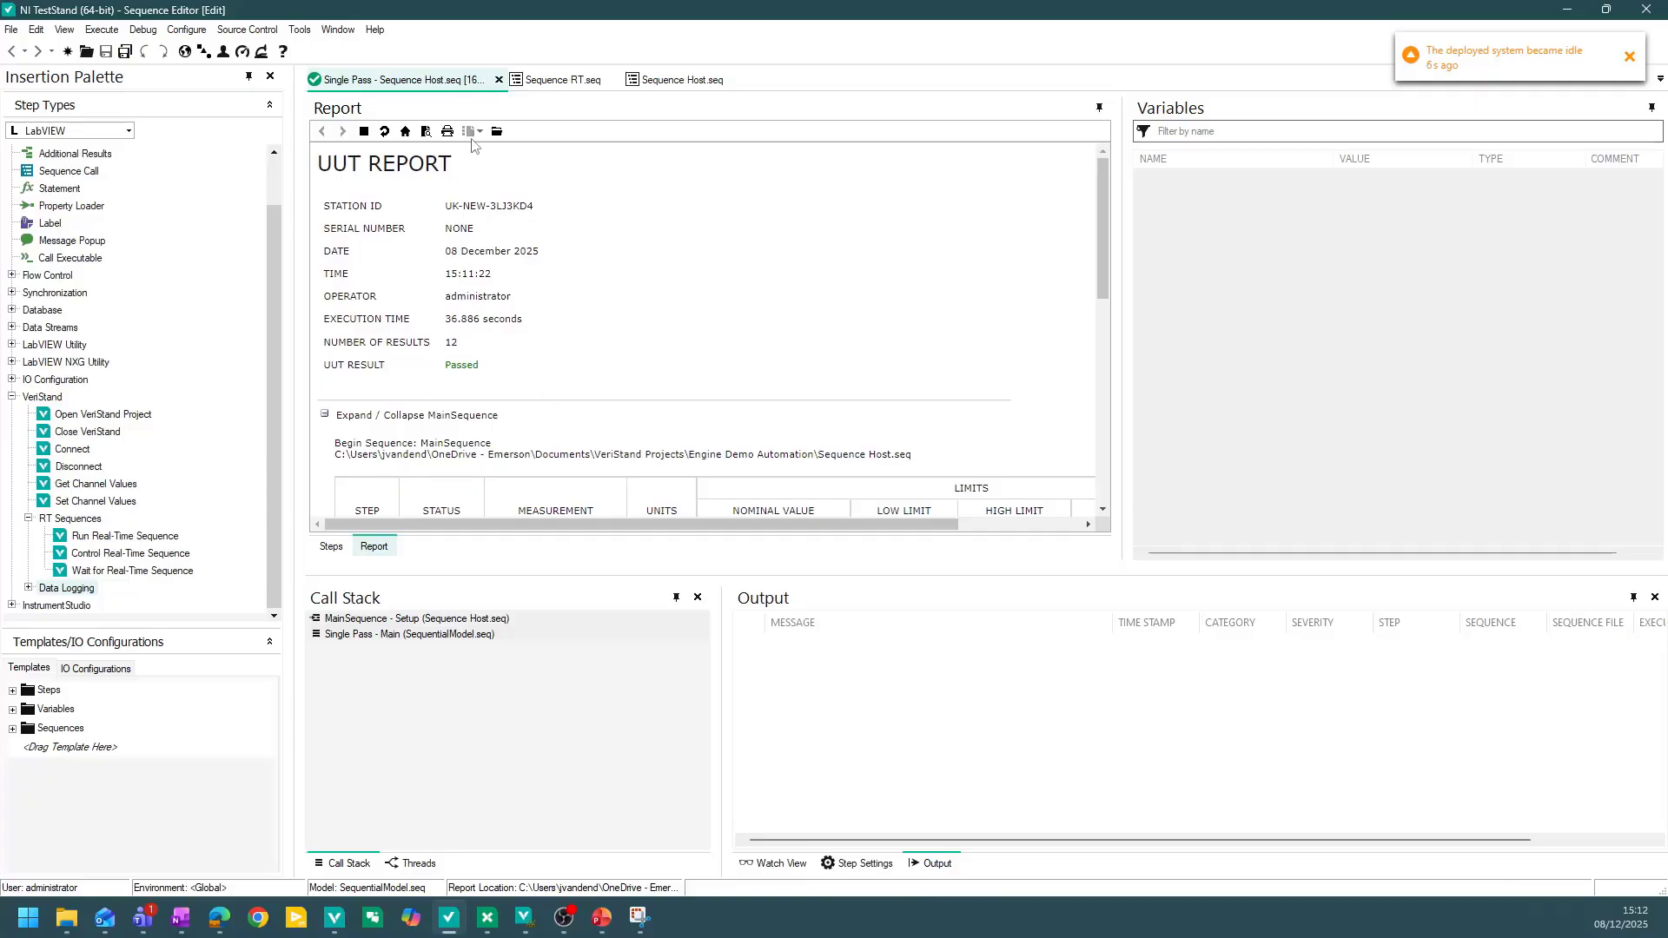
{"action": "left_click", "coordinate": [671, 80]}
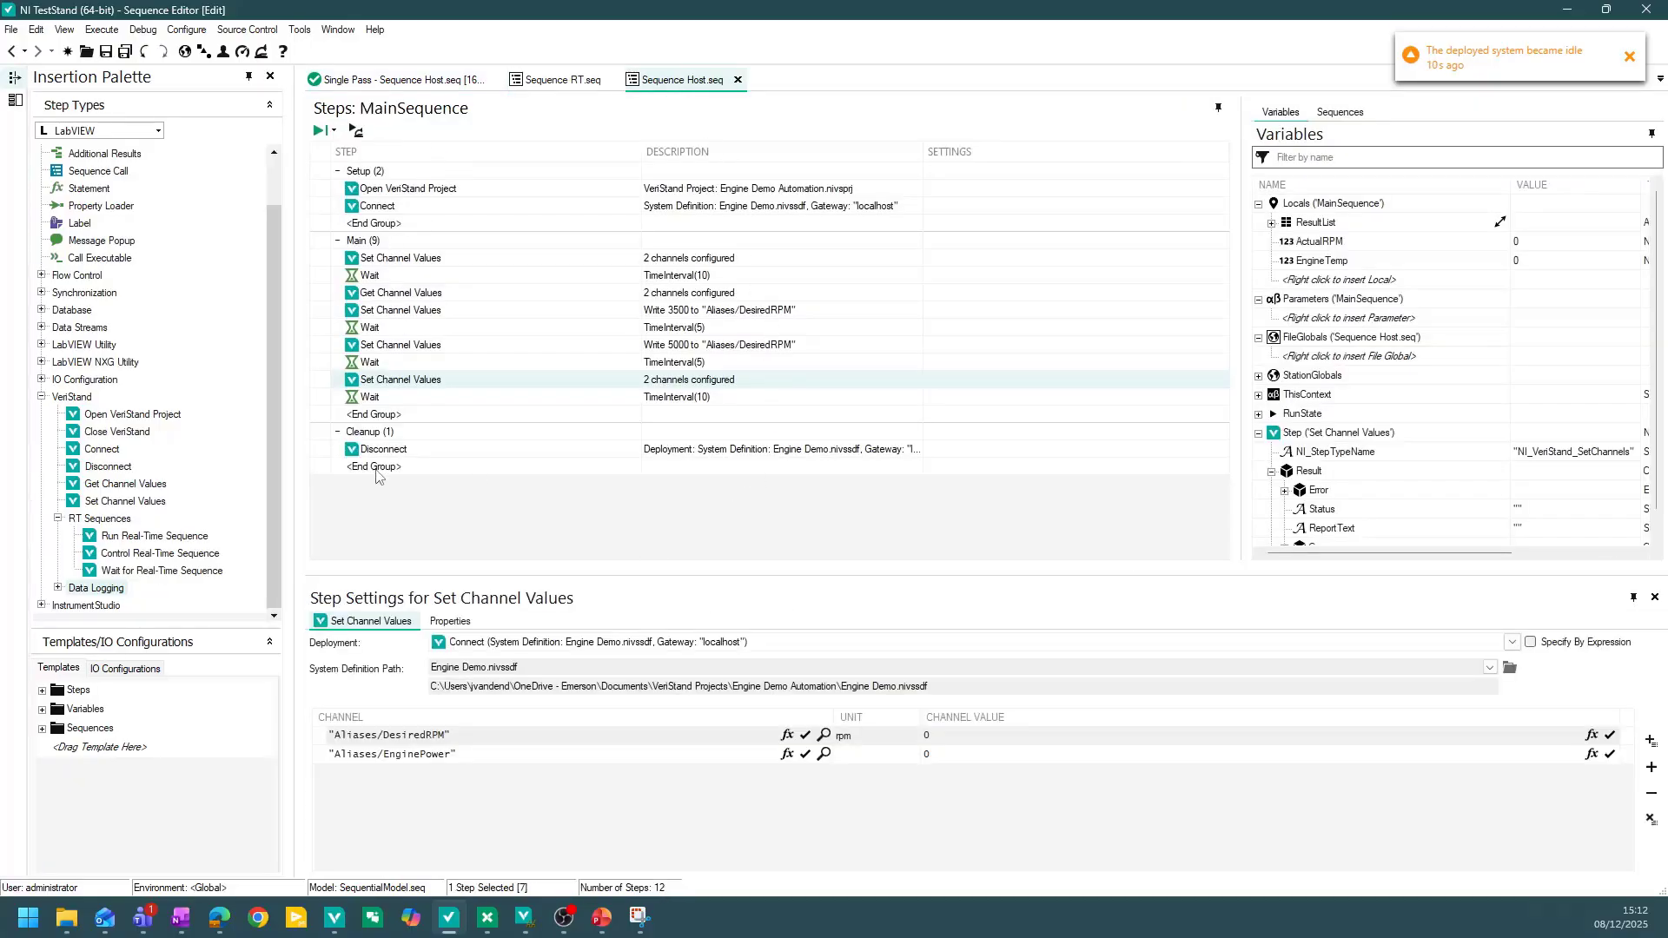
{"action": "scroll", "coordinate": [173, 465], "scroll_direction": "up", "scroll_amount": 2}
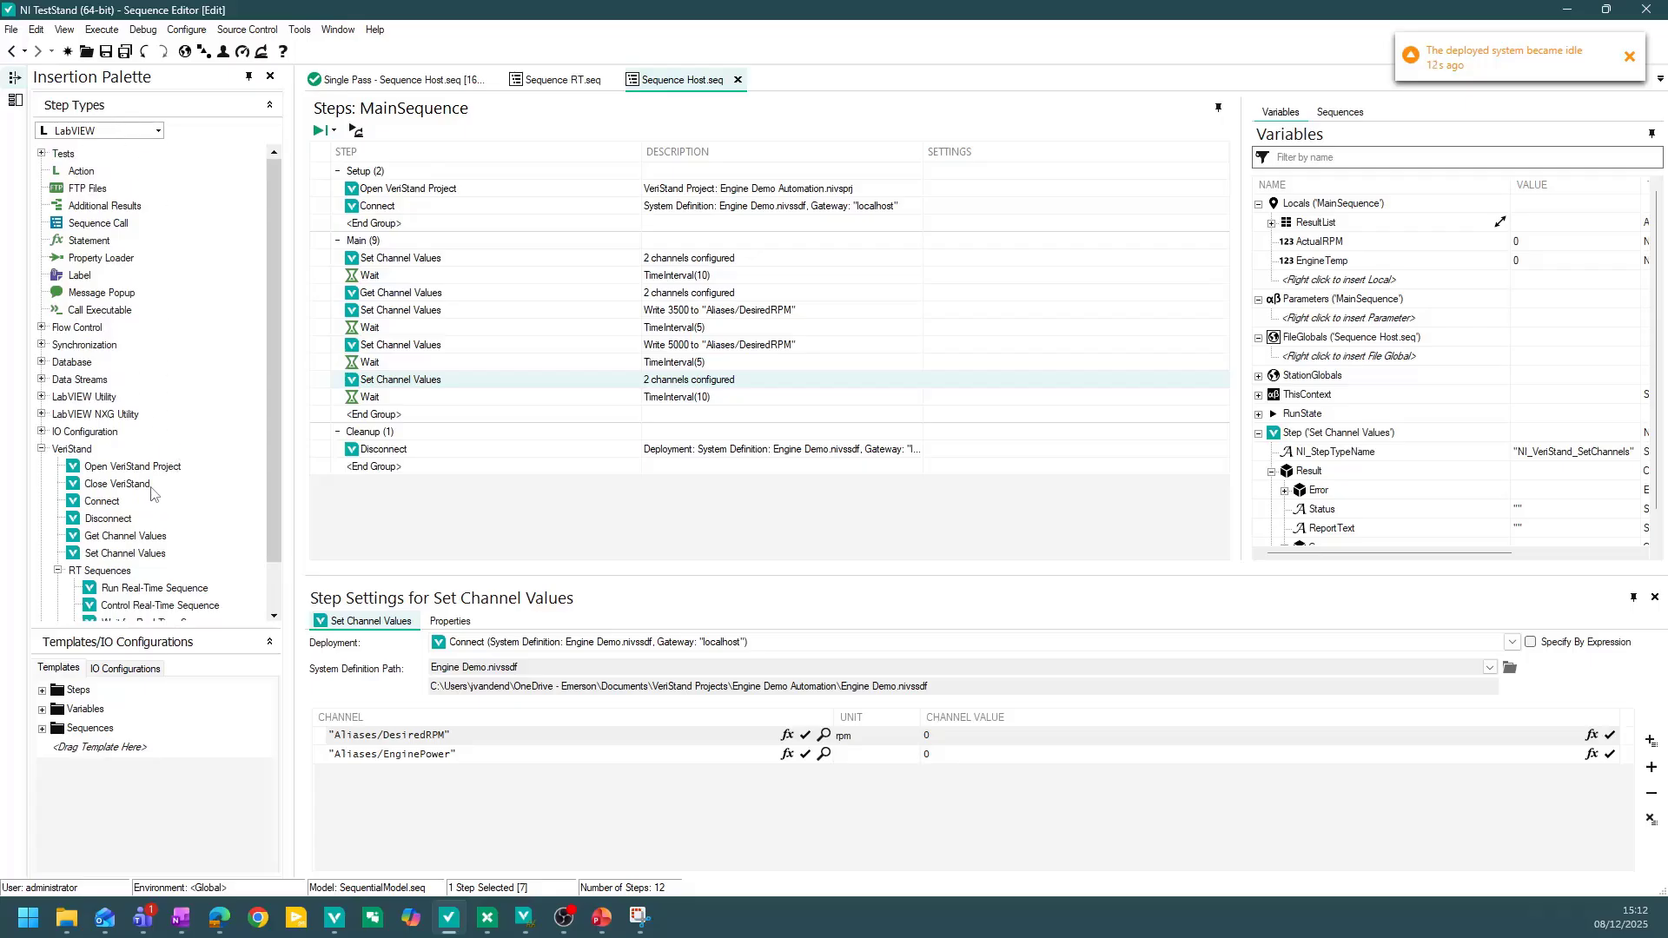
{"action": "scroll", "coordinate": [198, 443], "scroll_direction": "down", "scroll_amount": 2}
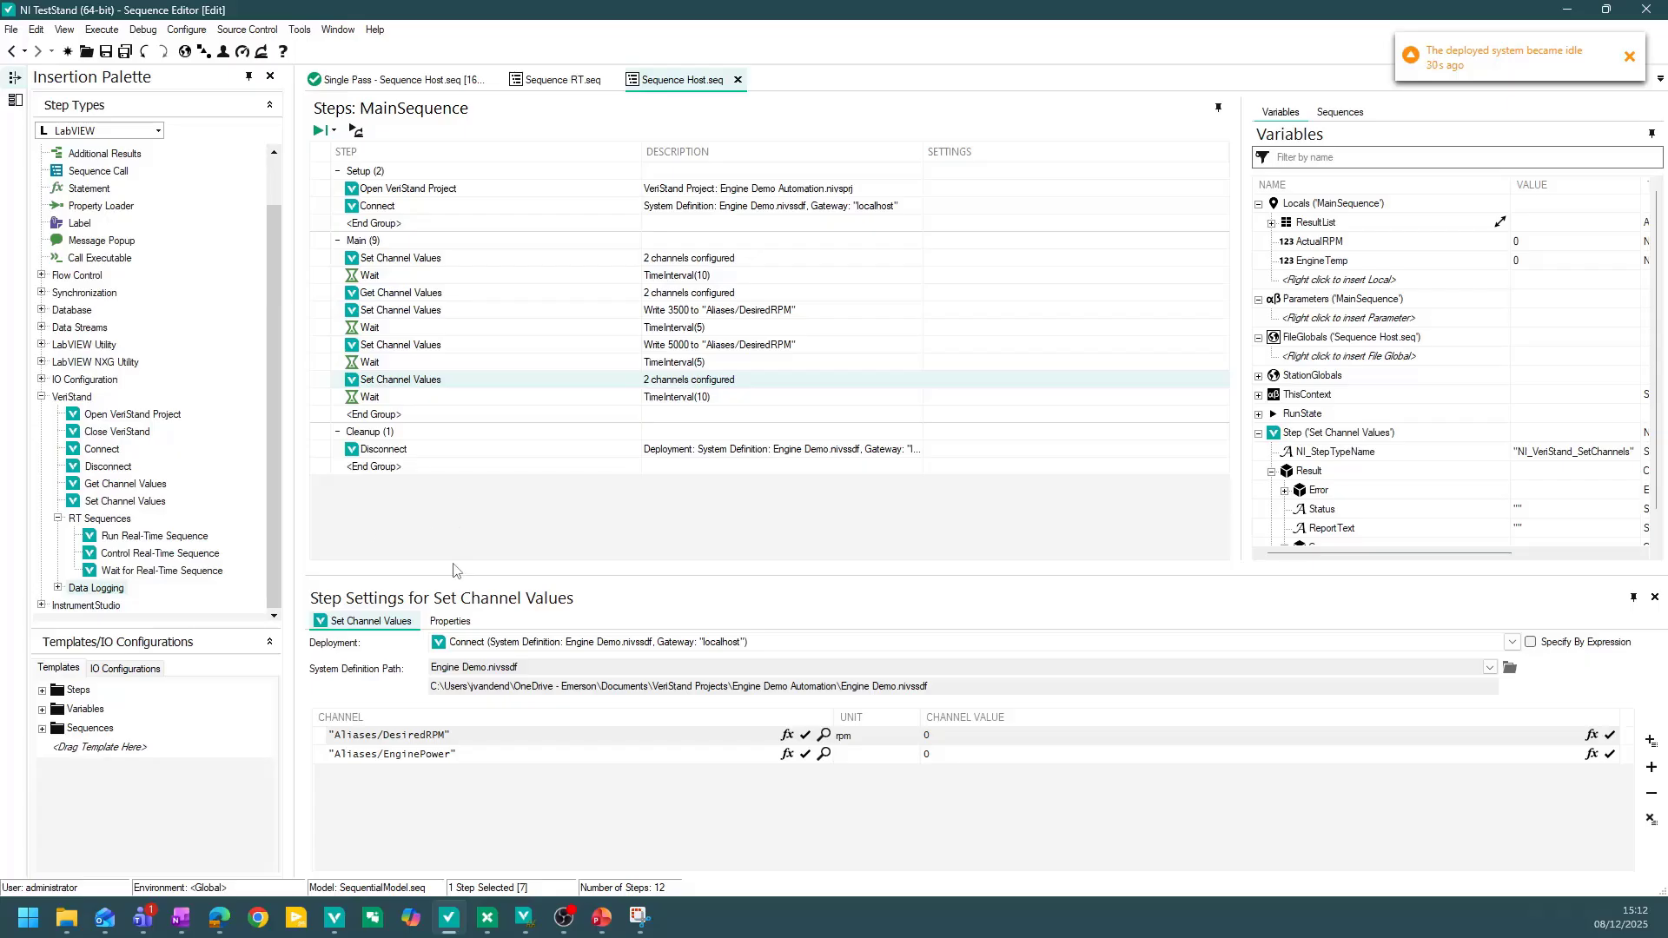
Switch to VeriStand and open the VS Engine.nivsscr screen tab.
{"action": "mouse_move", "coordinate": [334, 917]}
{"action": "left_click", "coordinate": [360, 800]}
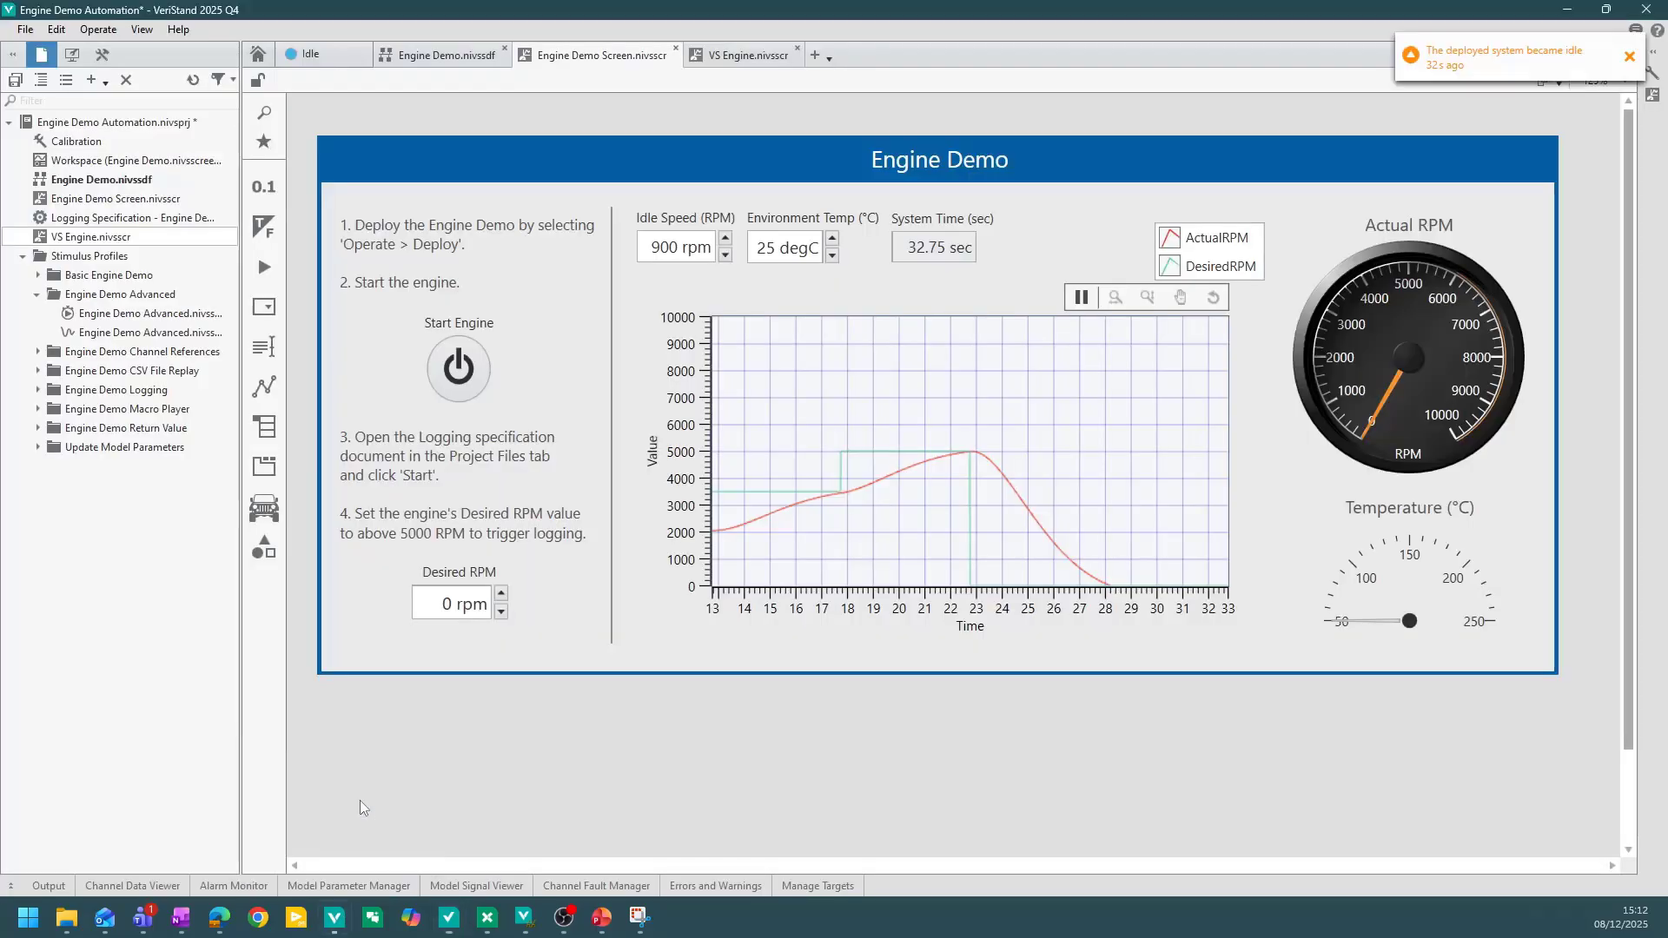
{"action": "left_click", "coordinate": [745, 59]}
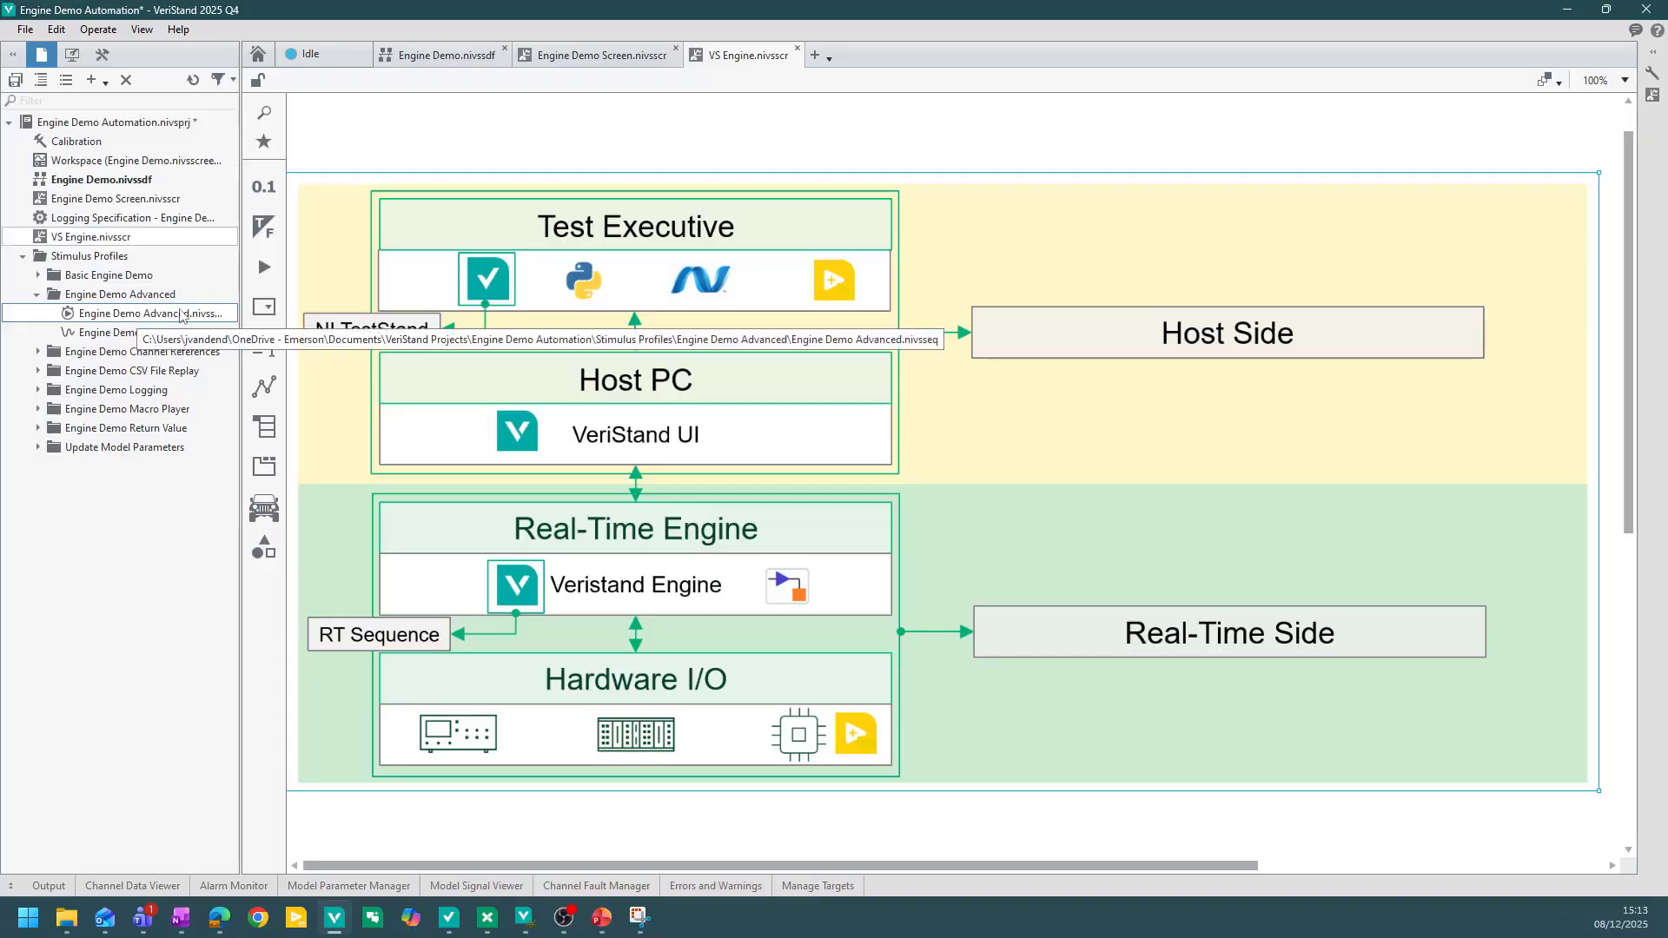
Open Engine Demo Advanced.nivsseq in the Stimulus Profile Editor, then return to the Engine Demo Screen in VeriStand.
{"action": "double_click", "coordinate": [124, 315]}
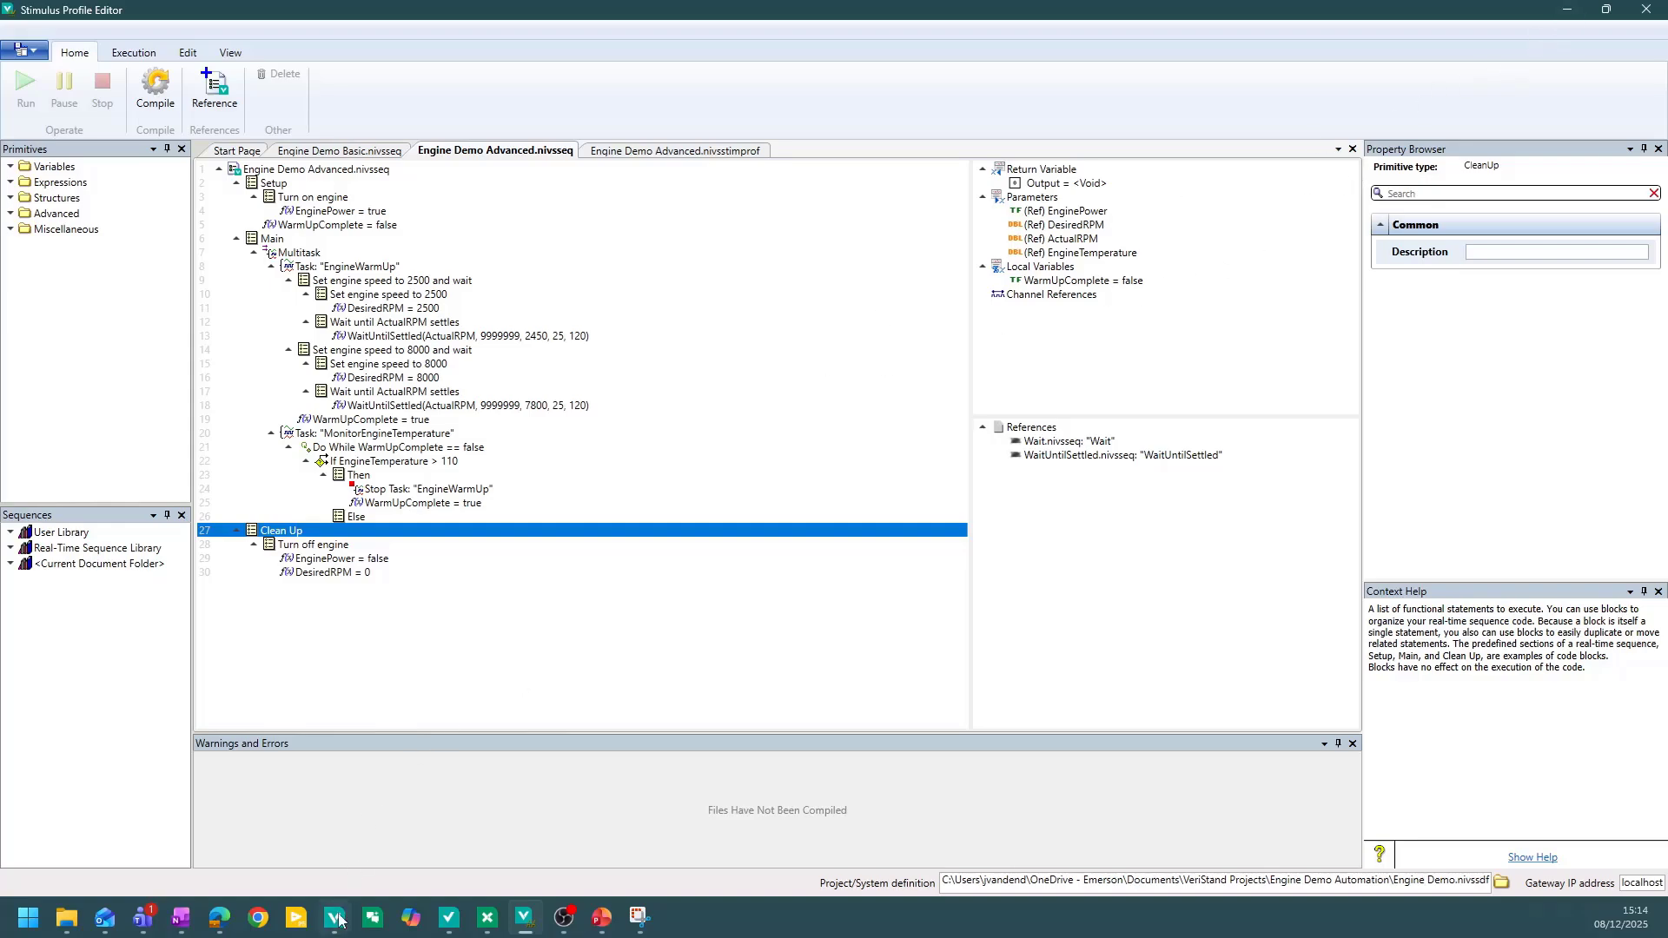
{"action": "mouse_move", "coordinate": [339, 918]}
{"action": "left_click", "coordinate": [399, 836]}
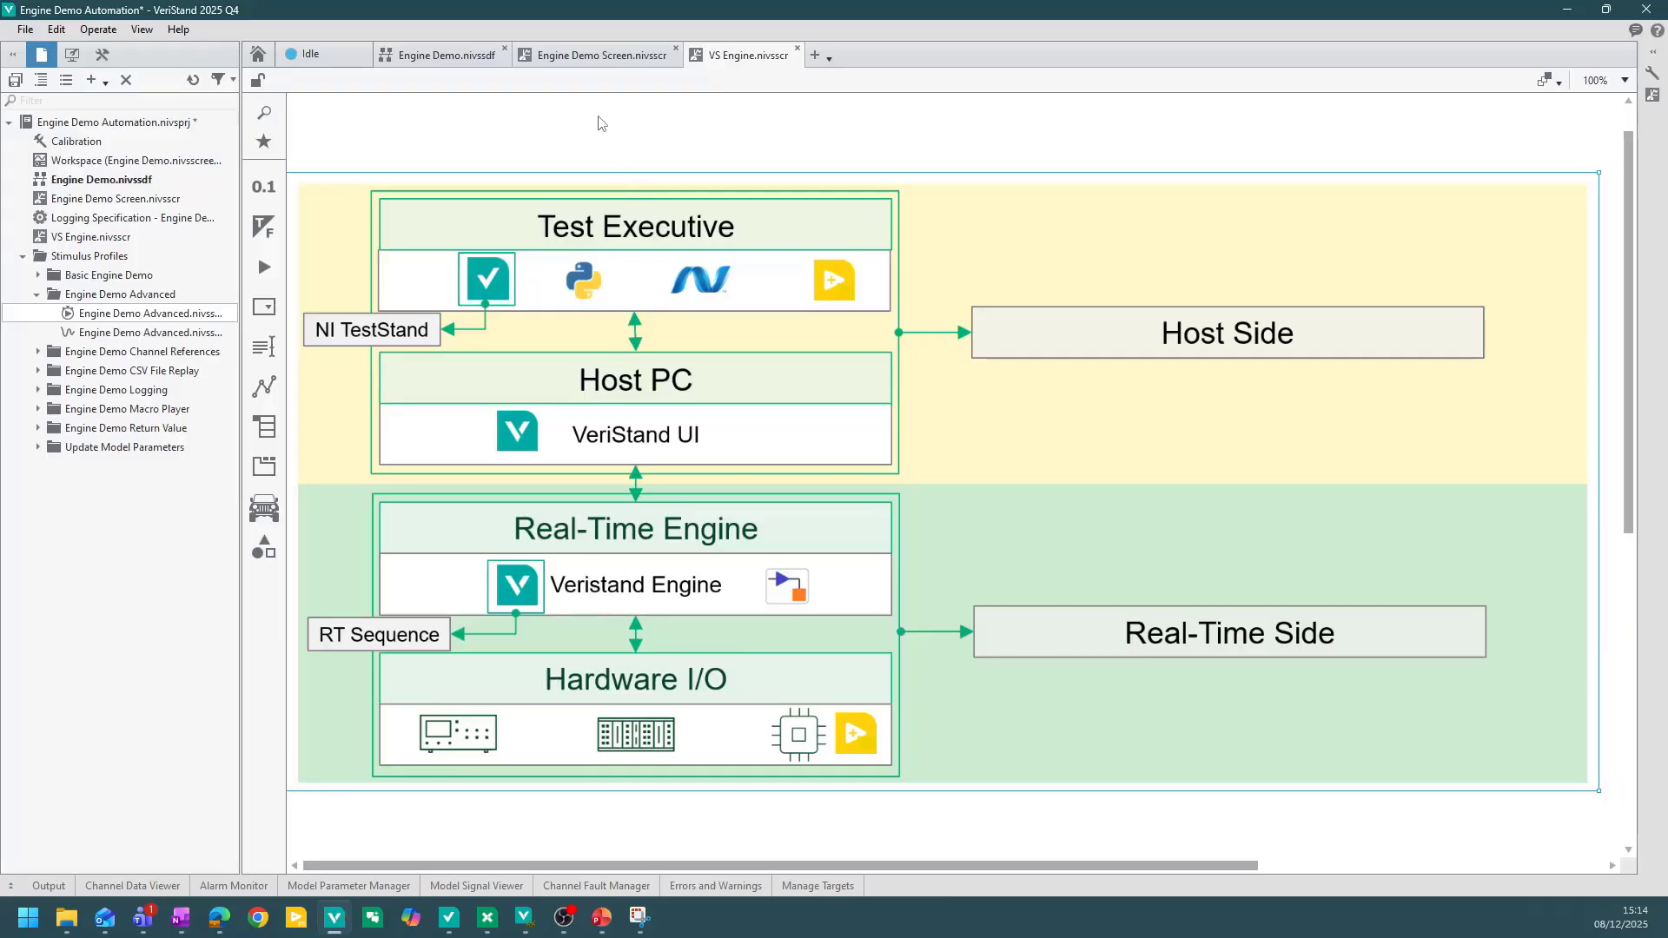
{"action": "left_click", "coordinate": [602, 58]}
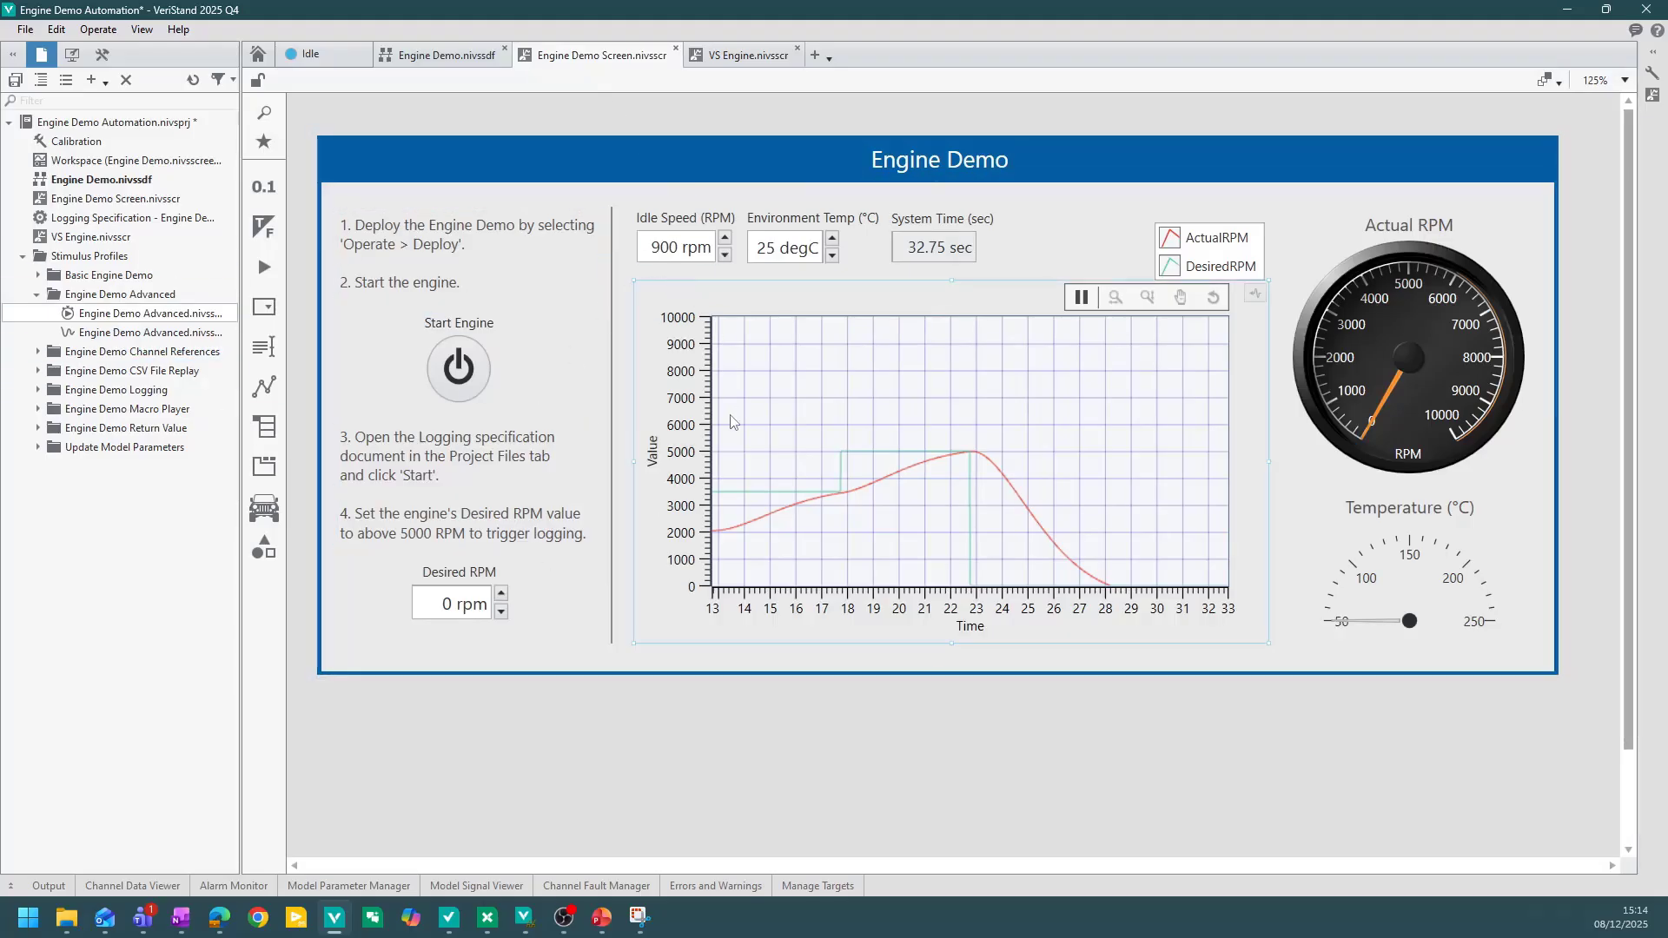
Switch to TestStand, open Sequence RT.seq and inspect its Open VeriStand Project, Connect and Run Real-Time Sequence steps.
{"action": "mouse_move", "coordinate": [448, 916]}
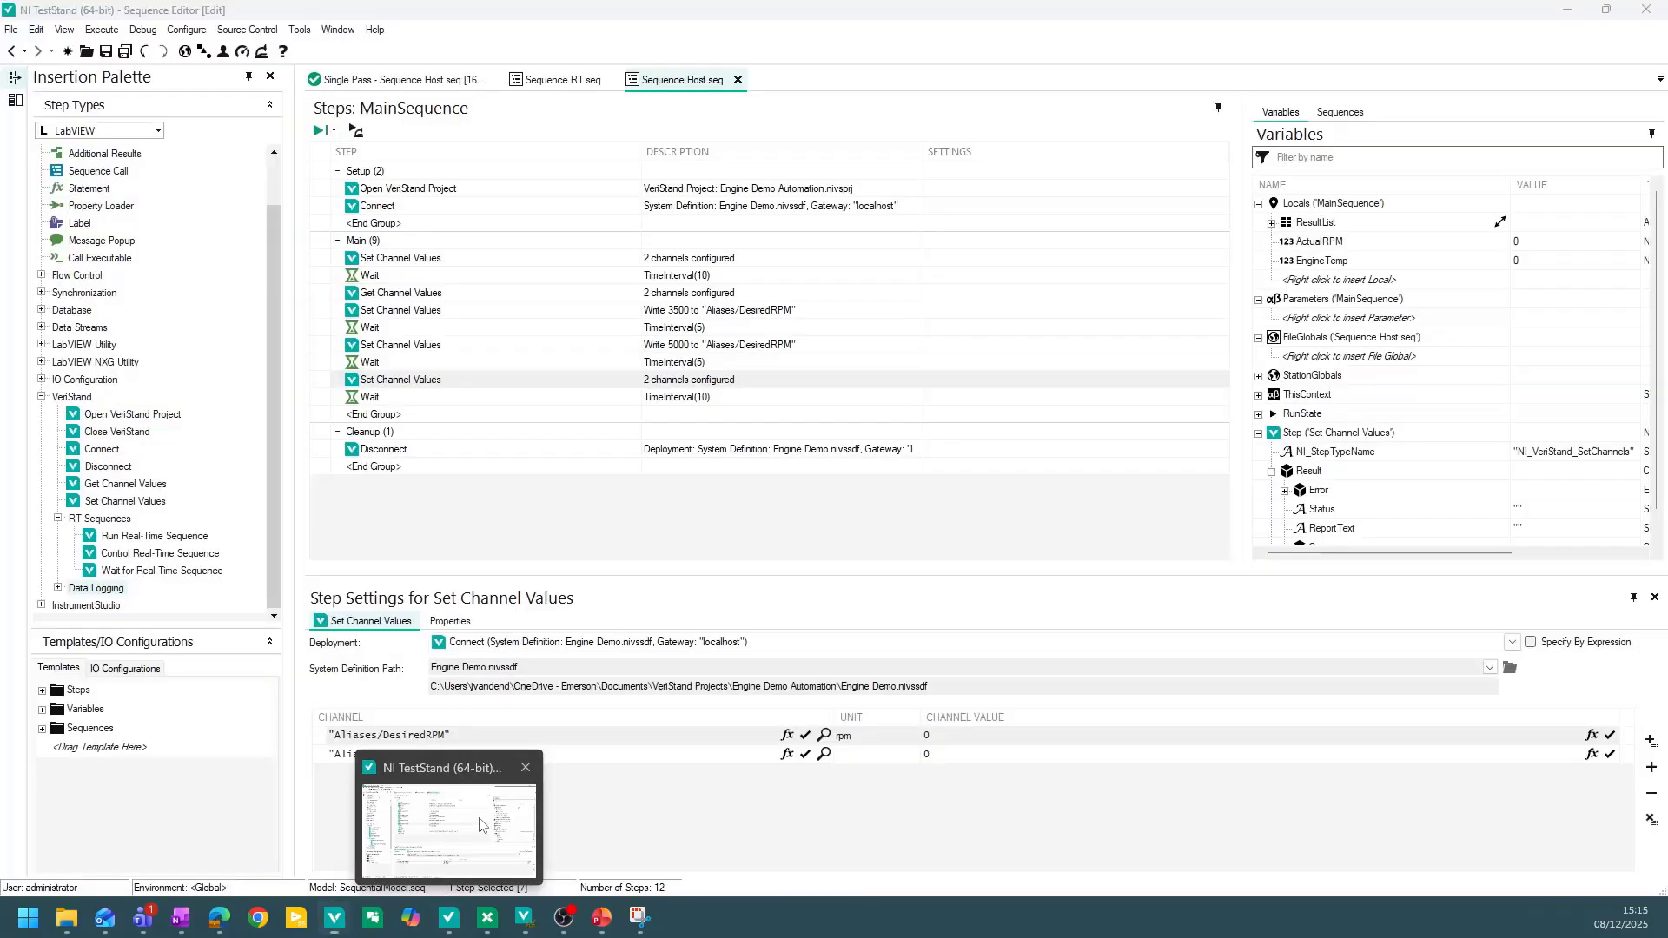
{"action": "left_click", "coordinate": [480, 826]}
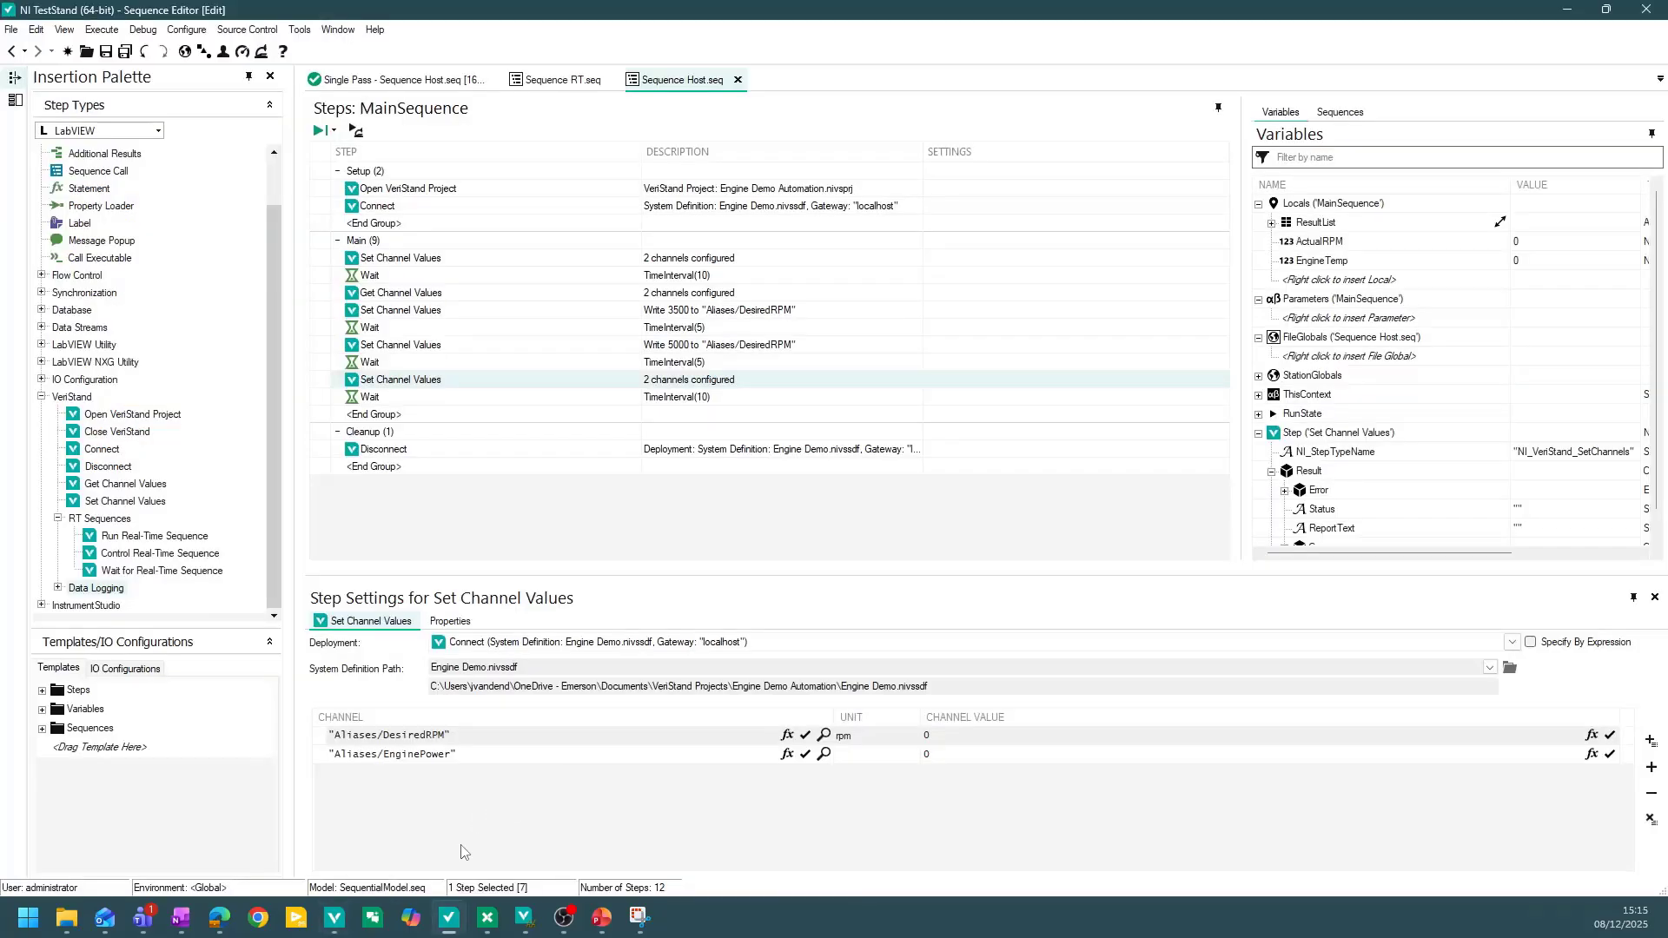
{"action": "left_click", "coordinate": [563, 82]}
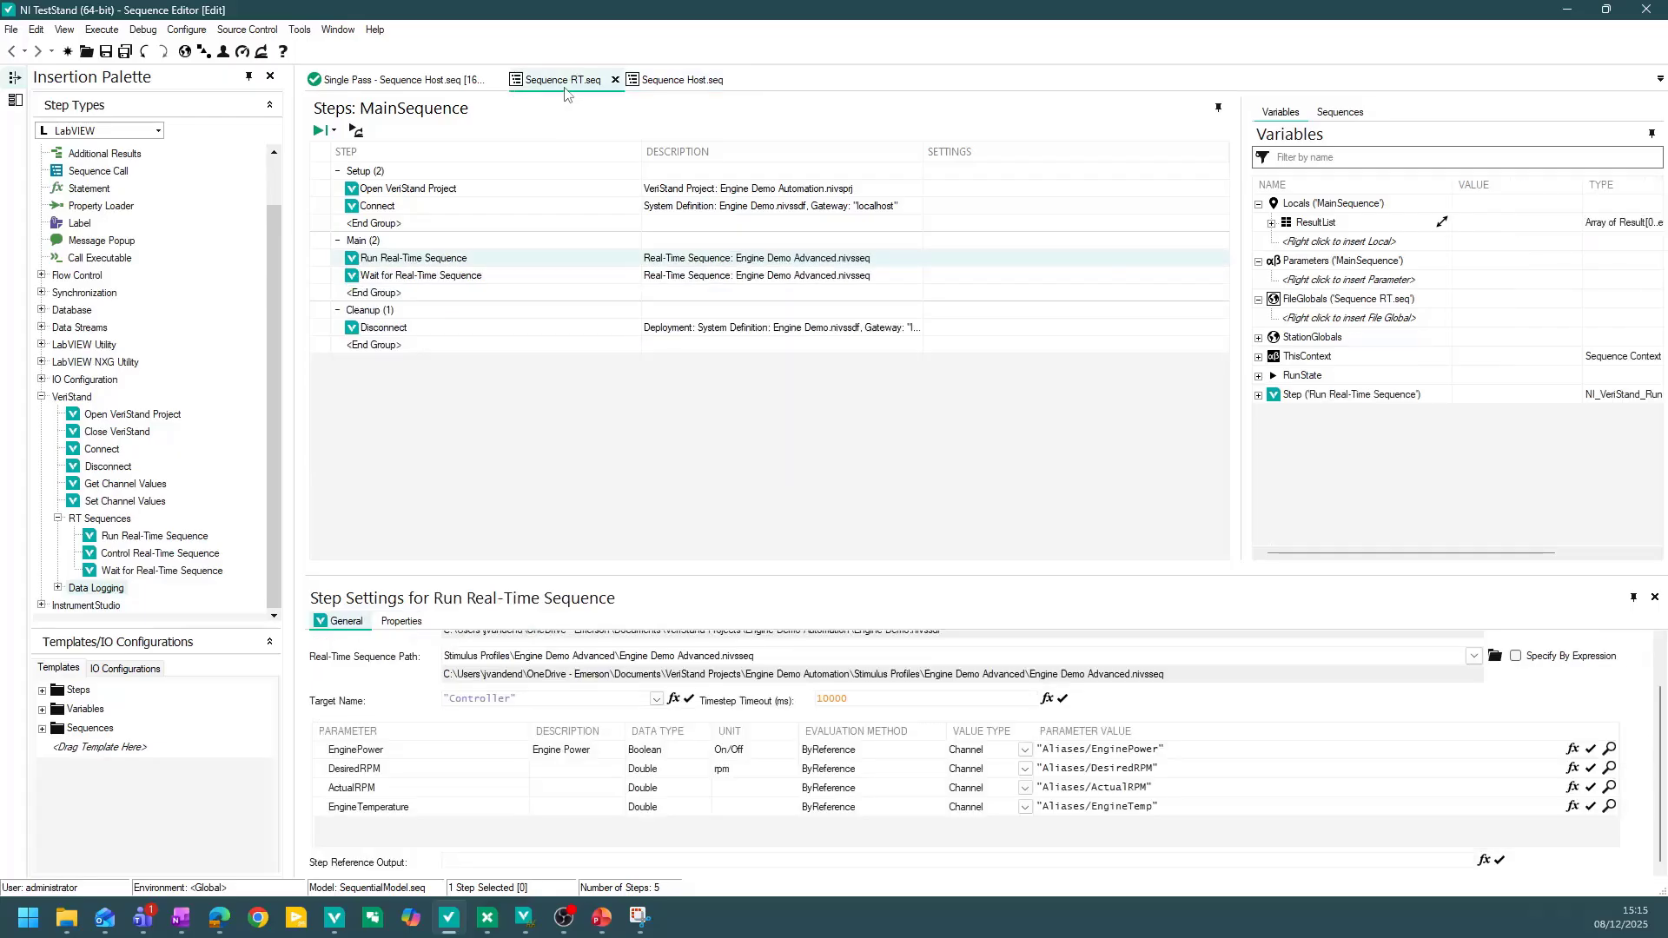
{"action": "left_click", "coordinate": [420, 187]}
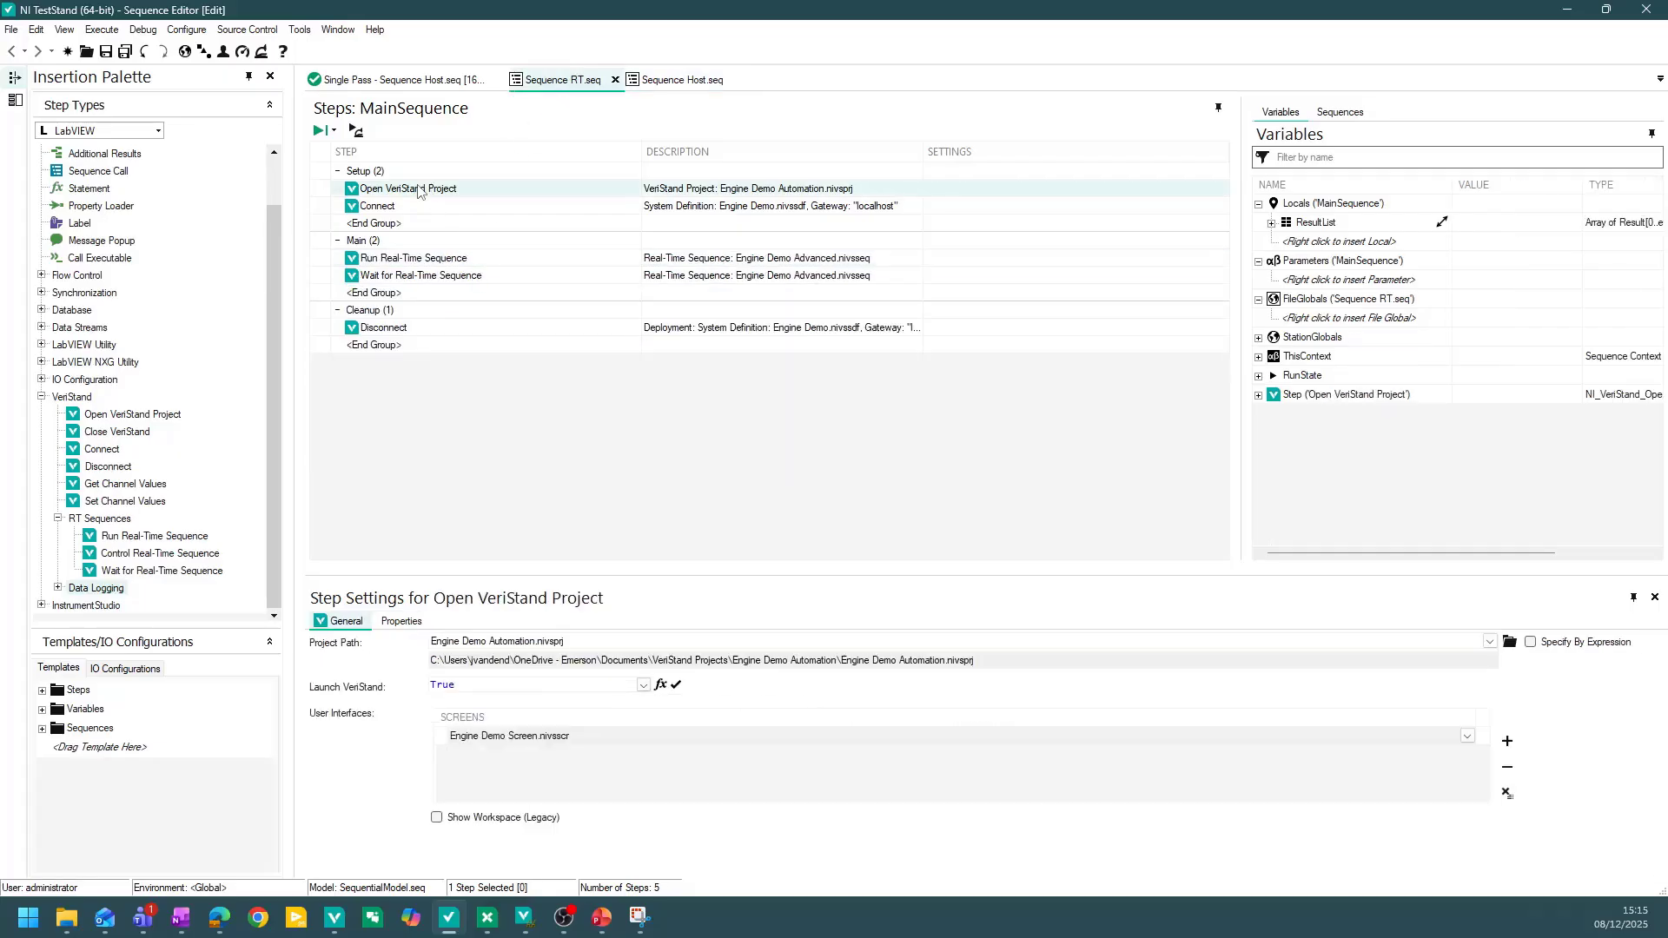
{"action": "left_click", "coordinate": [420, 211]}
{"action": "left_click", "coordinate": [419, 189]}
{"action": "left_click", "coordinate": [406, 210]}
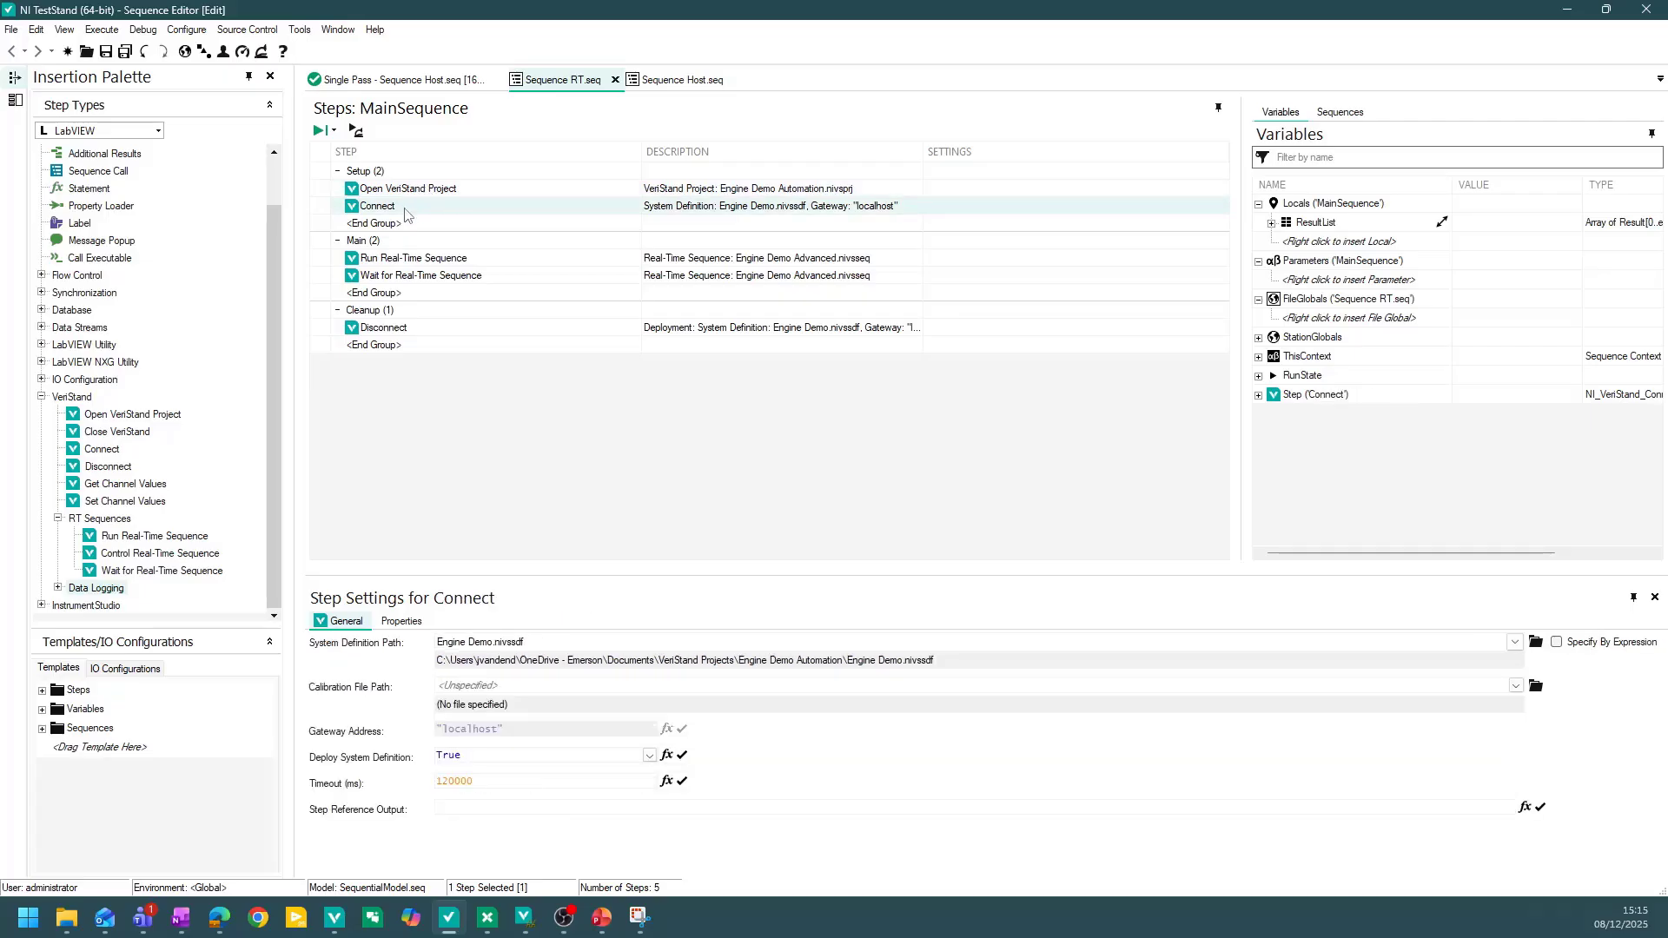
{"action": "left_click", "coordinate": [467, 261]}
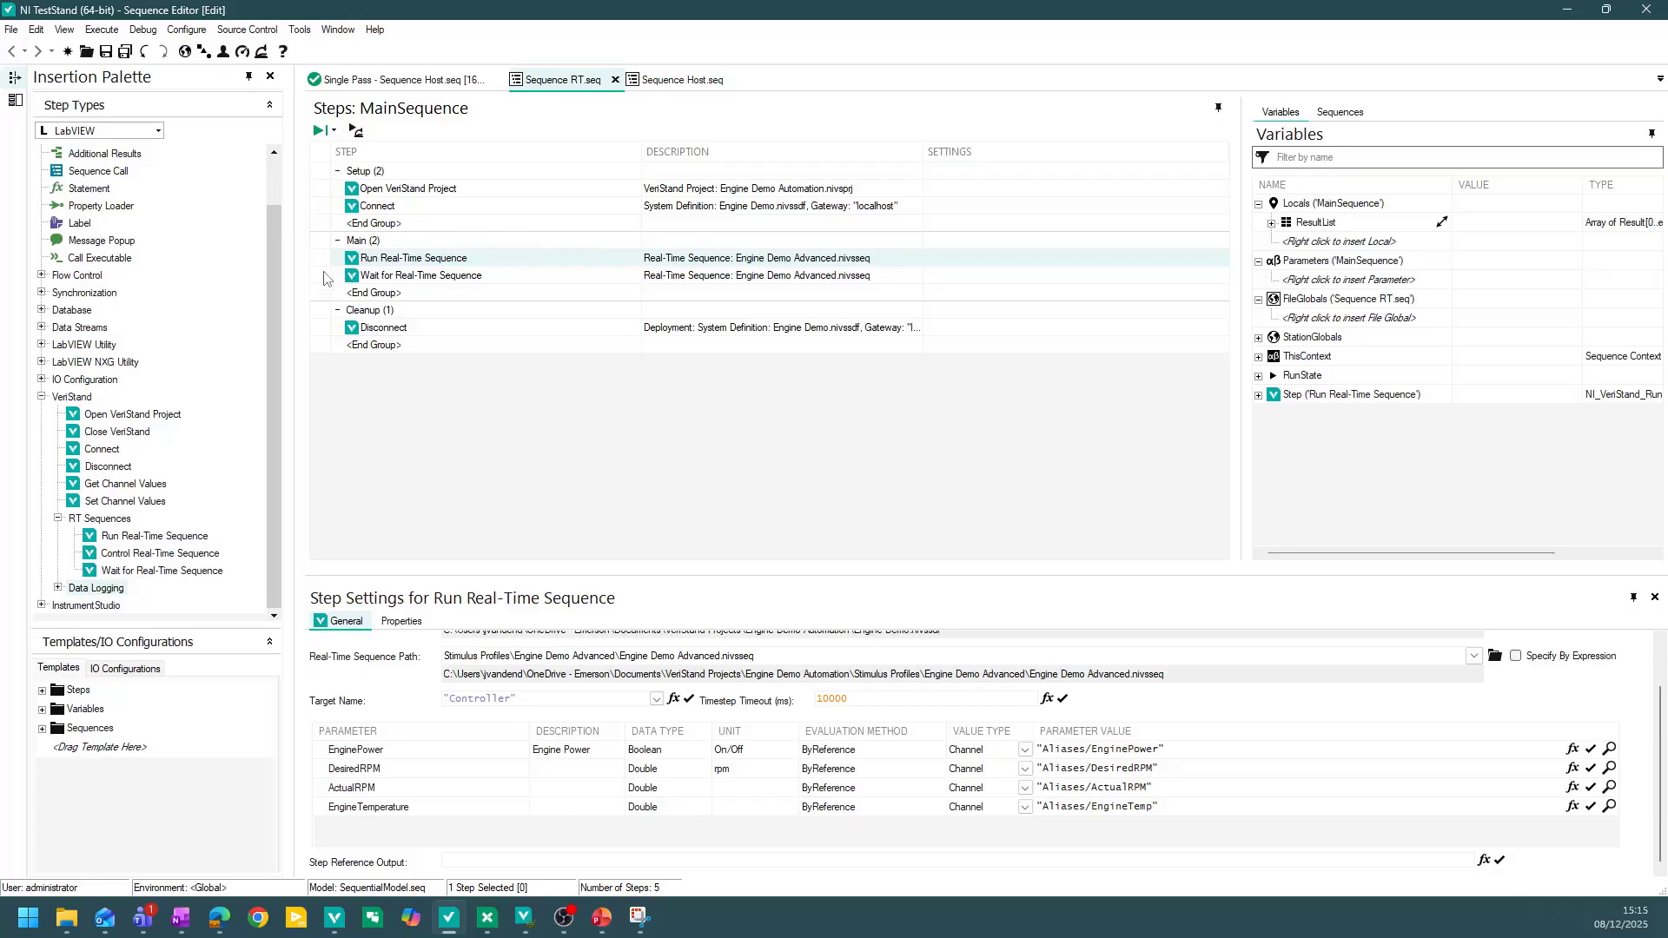
Run Sequence RT as a single pass and bring TestStand back into view.
{"action": "left_click", "coordinate": [321, 131]}
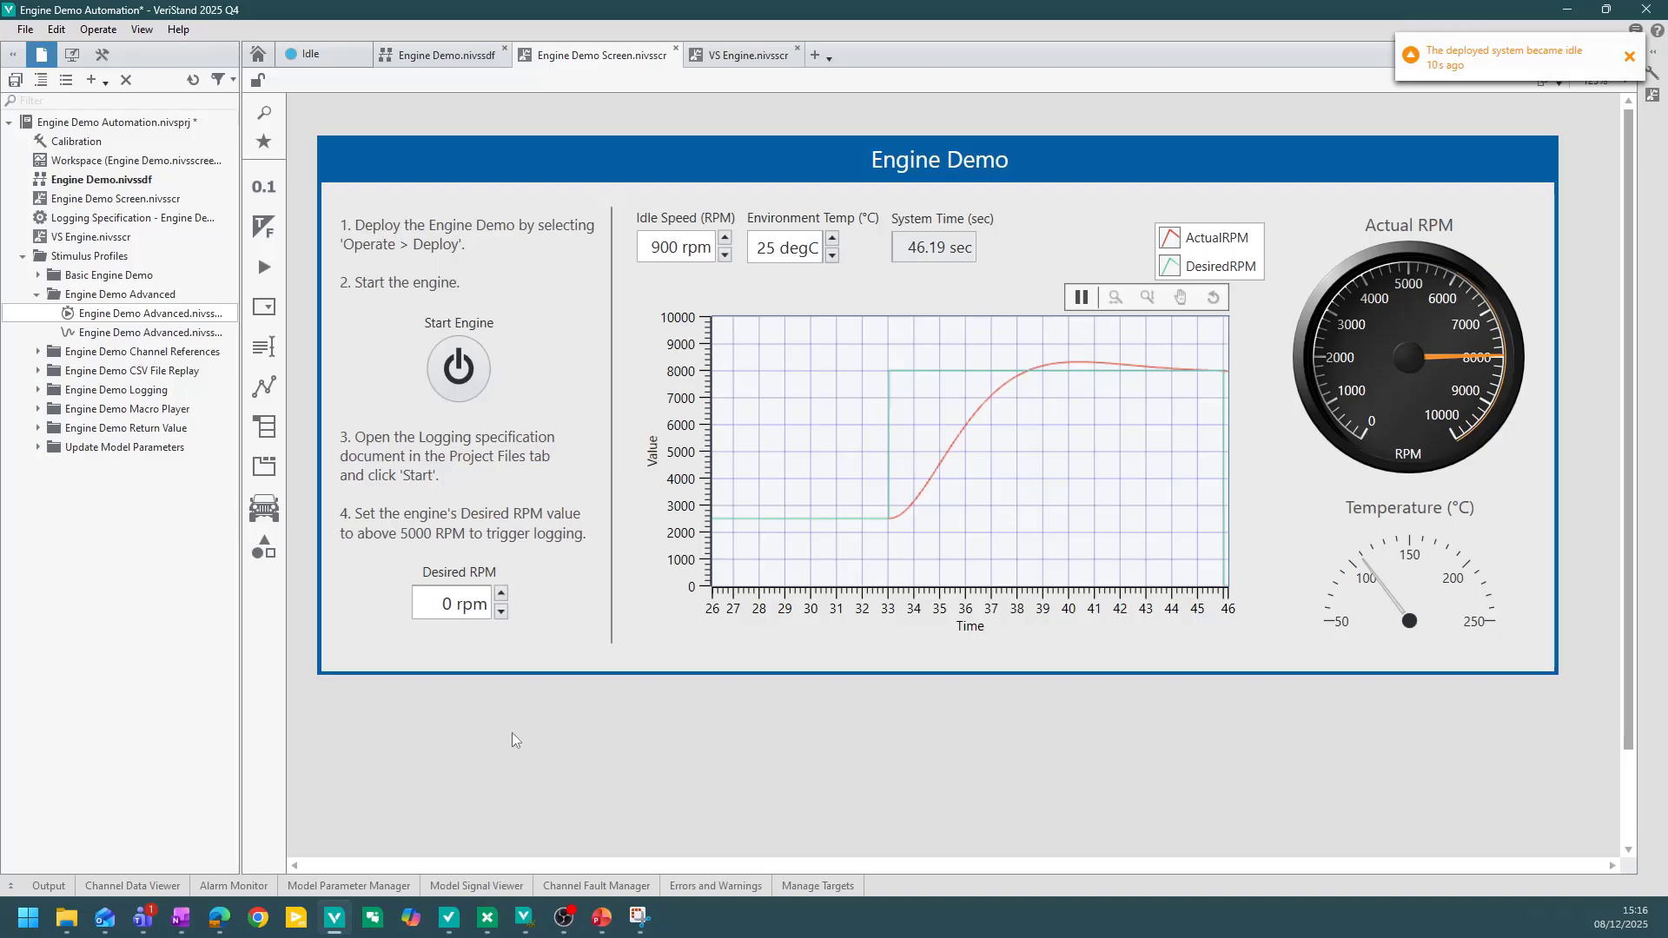
{"action": "left_click", "coordinate": [452, 930]}
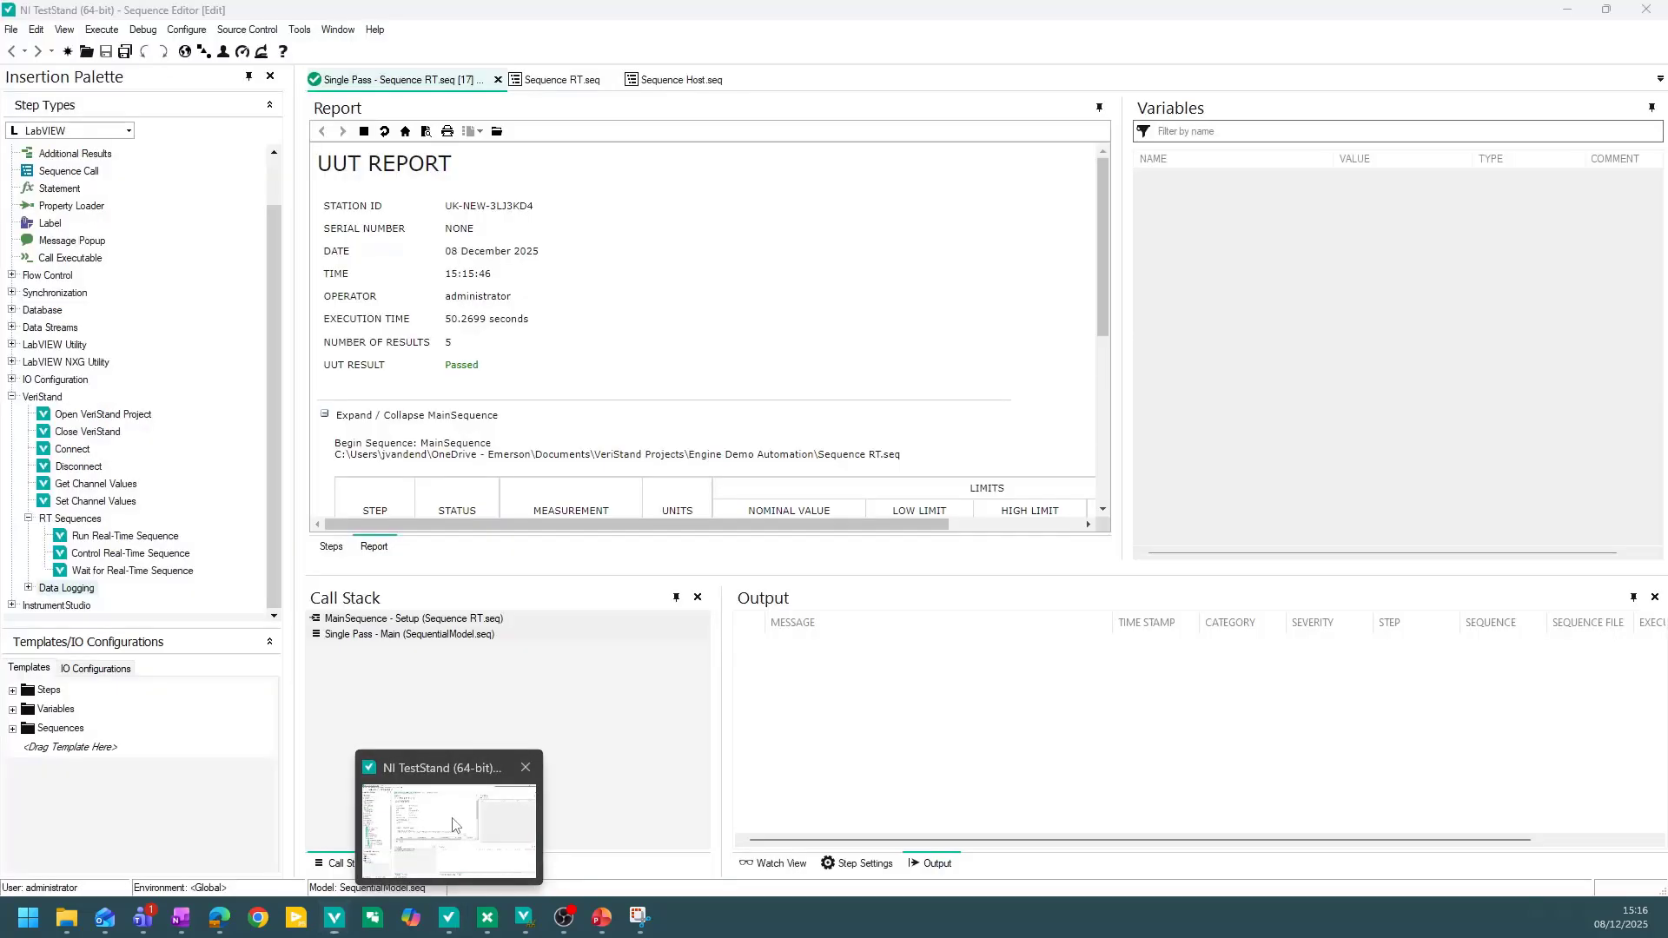
Review the UUT report and go back to the Sequence RT sequence steps.
{"action": "left_click_drag", "start_coordinate": [1103, 212], "coordinate": [866, 181]}
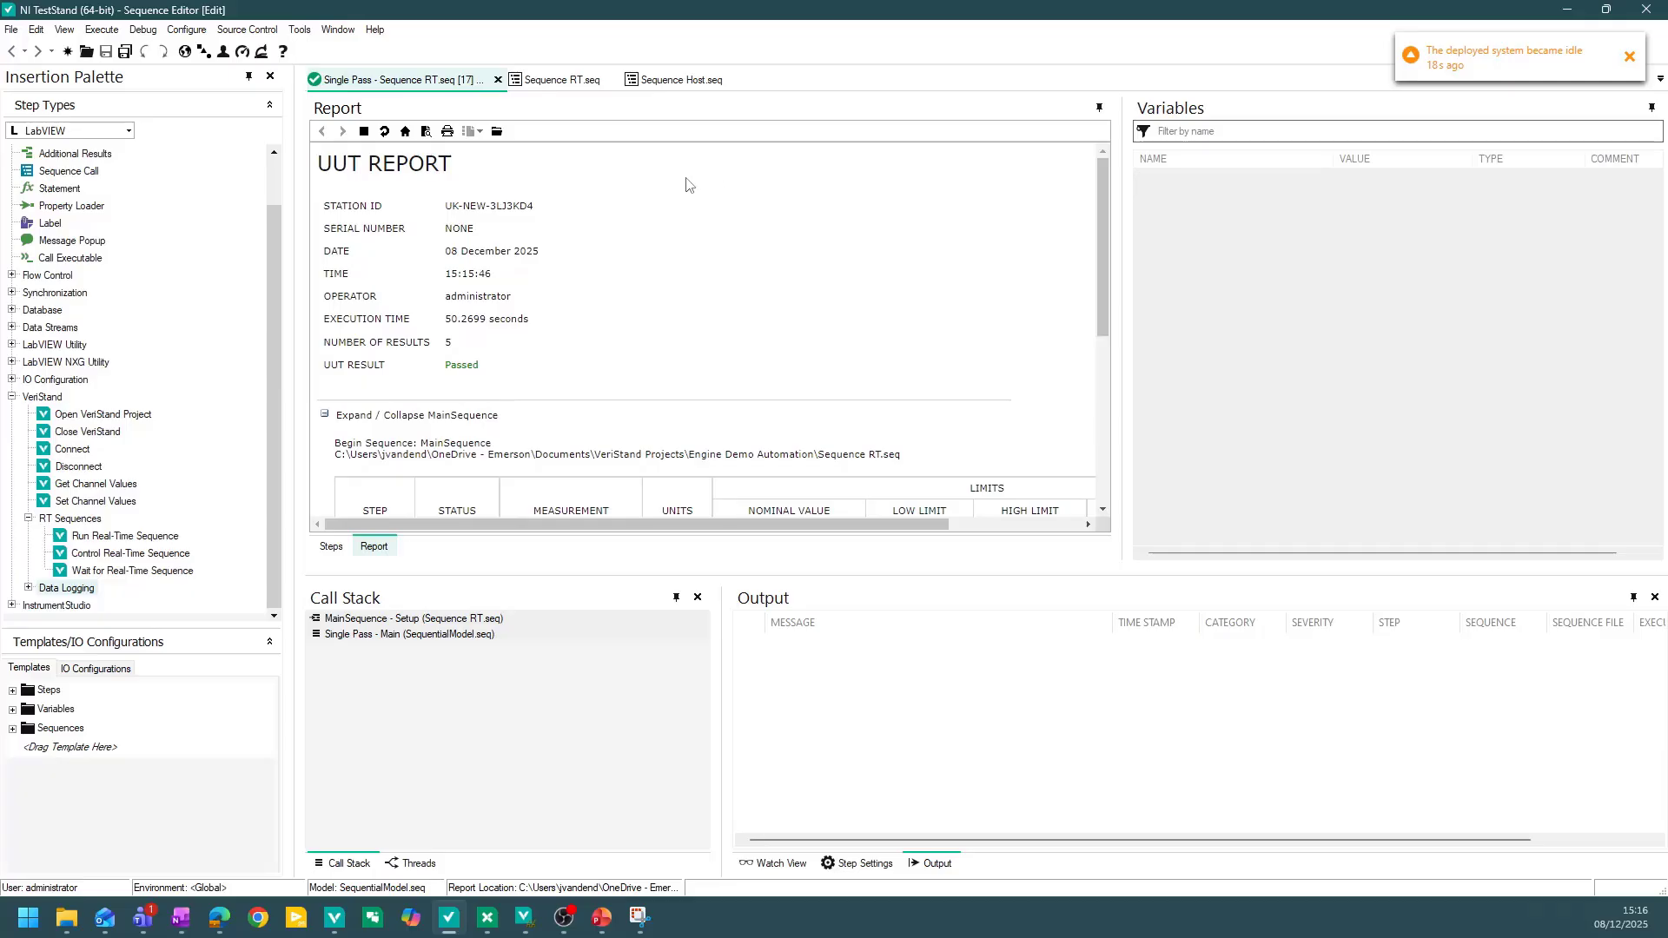
{"action": "scroll", "coordinate": [682, 275], "scroll_direction": "down", "scroll_amount": 3}
{"action": "scroll", "coordinate": [682, 275], "scroll_direction": "up", "scroll_amount": 3}
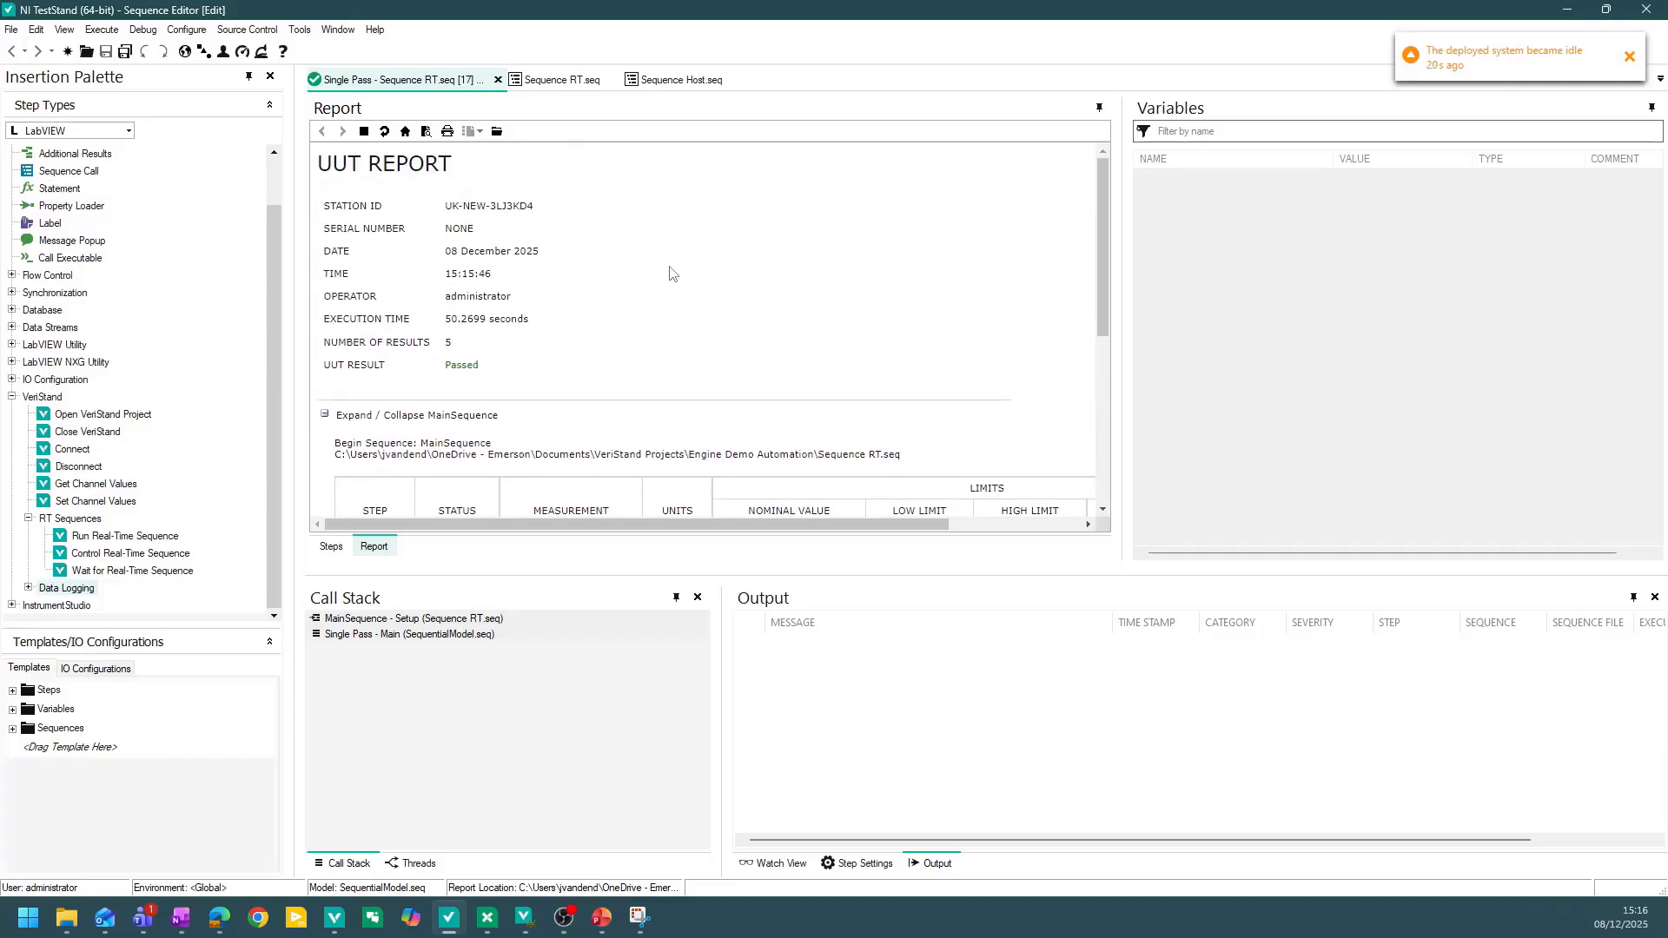
{"action": "left_click", "coordinate": [562, 81]}
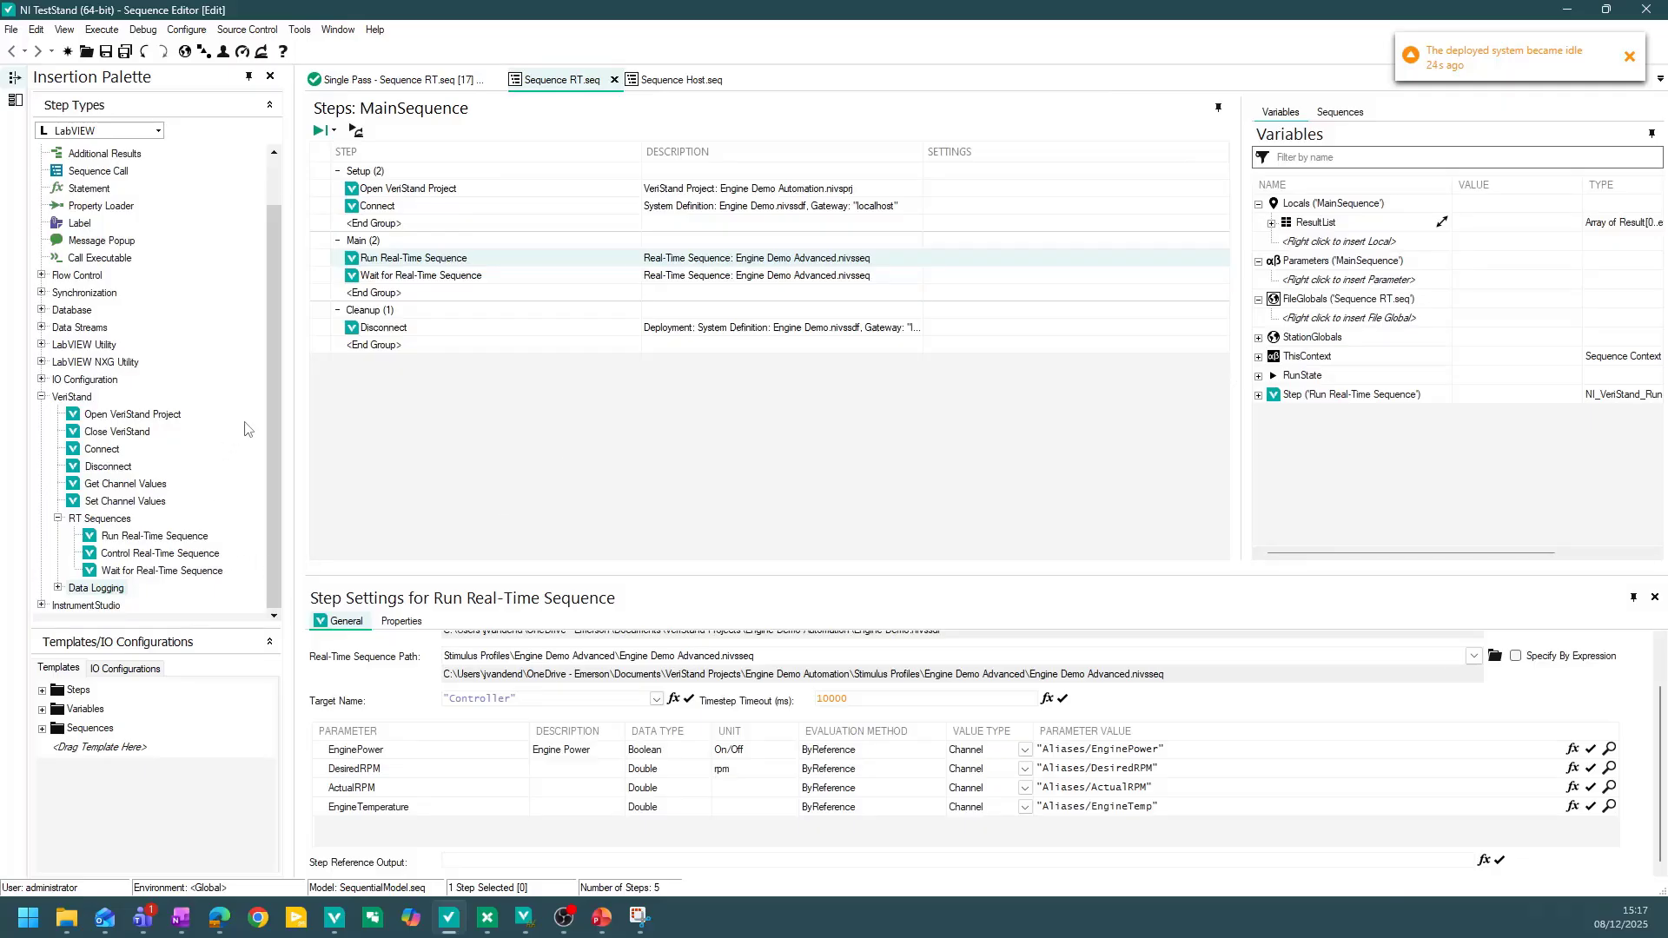
{"action": "scroll", "coordinate": [177, 452], "scroll_direction": "up", "scroll_amount": 1}
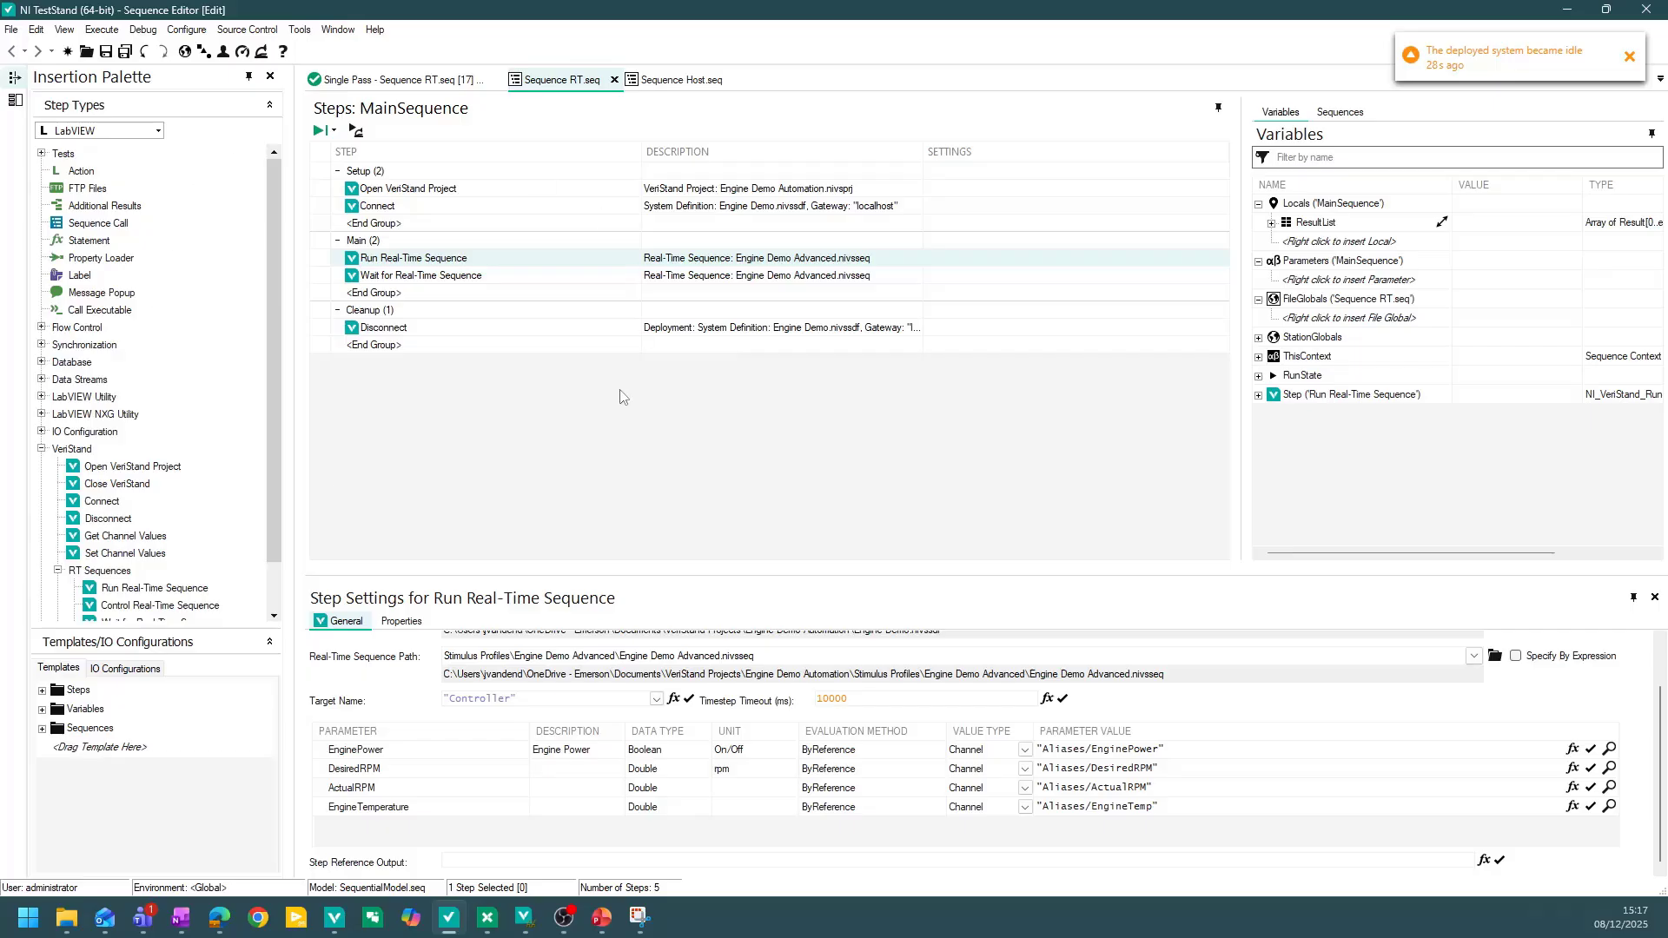
{"action": "scroll", "coordinate": [480, 839], "scroll_direction": "up", "scroll_amount": 1}
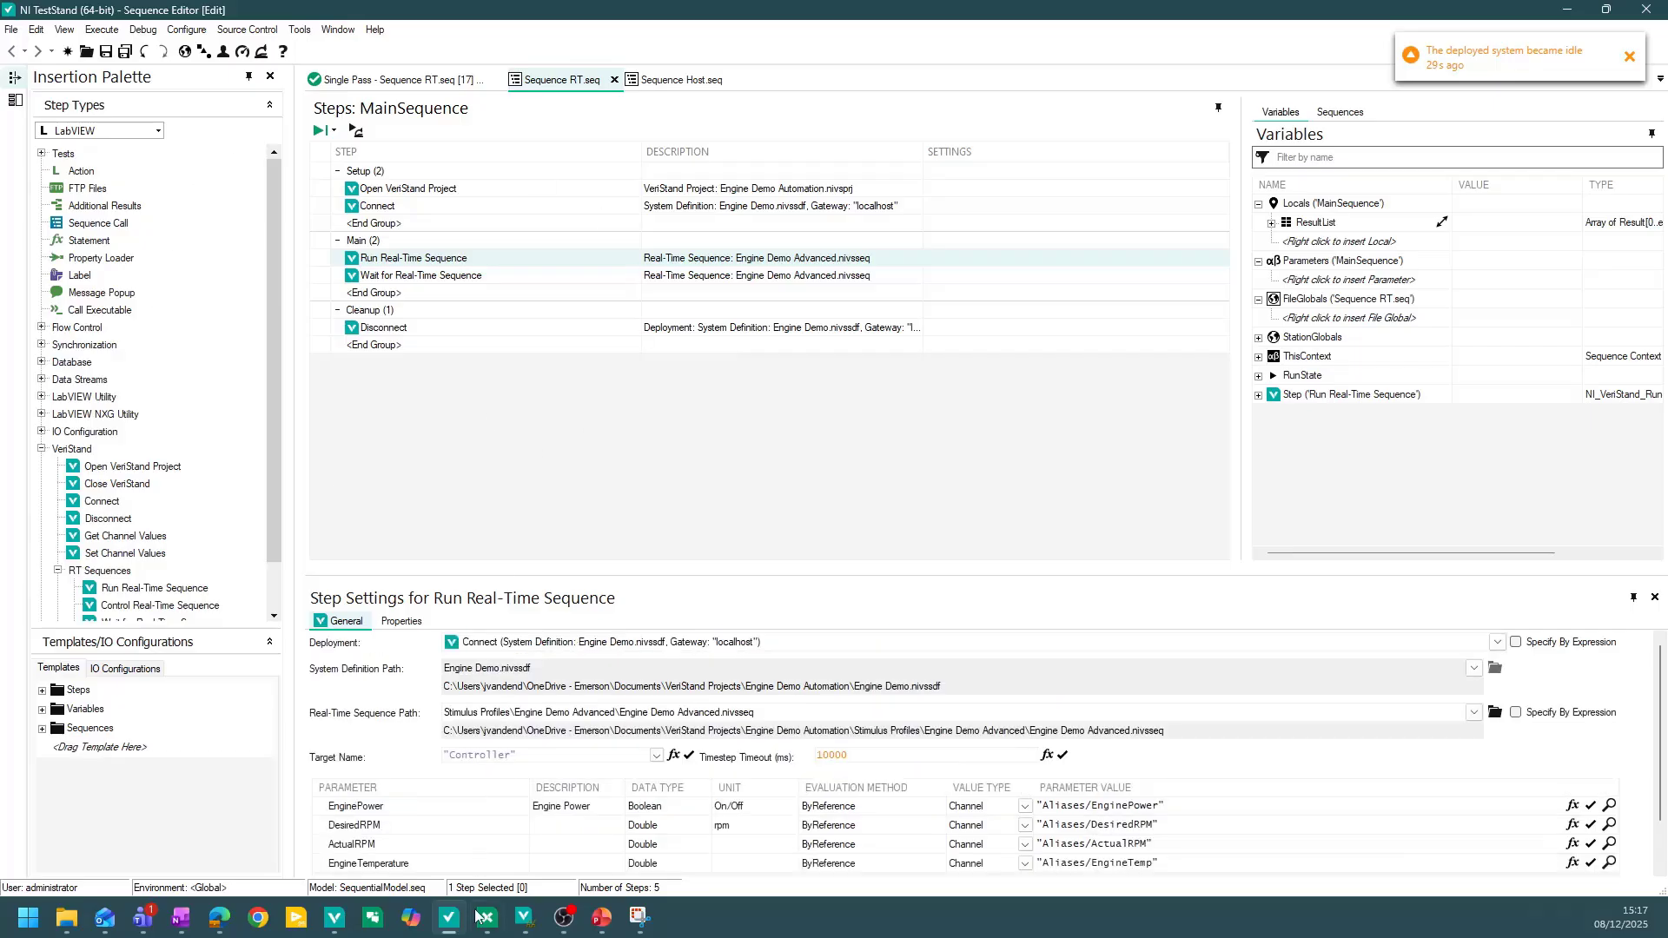
Switch to VeriStand, open the Engine Demo.nivssdf tab and dismiss the notification.
{"action": "left_click", "coordinate": [339, 927]}
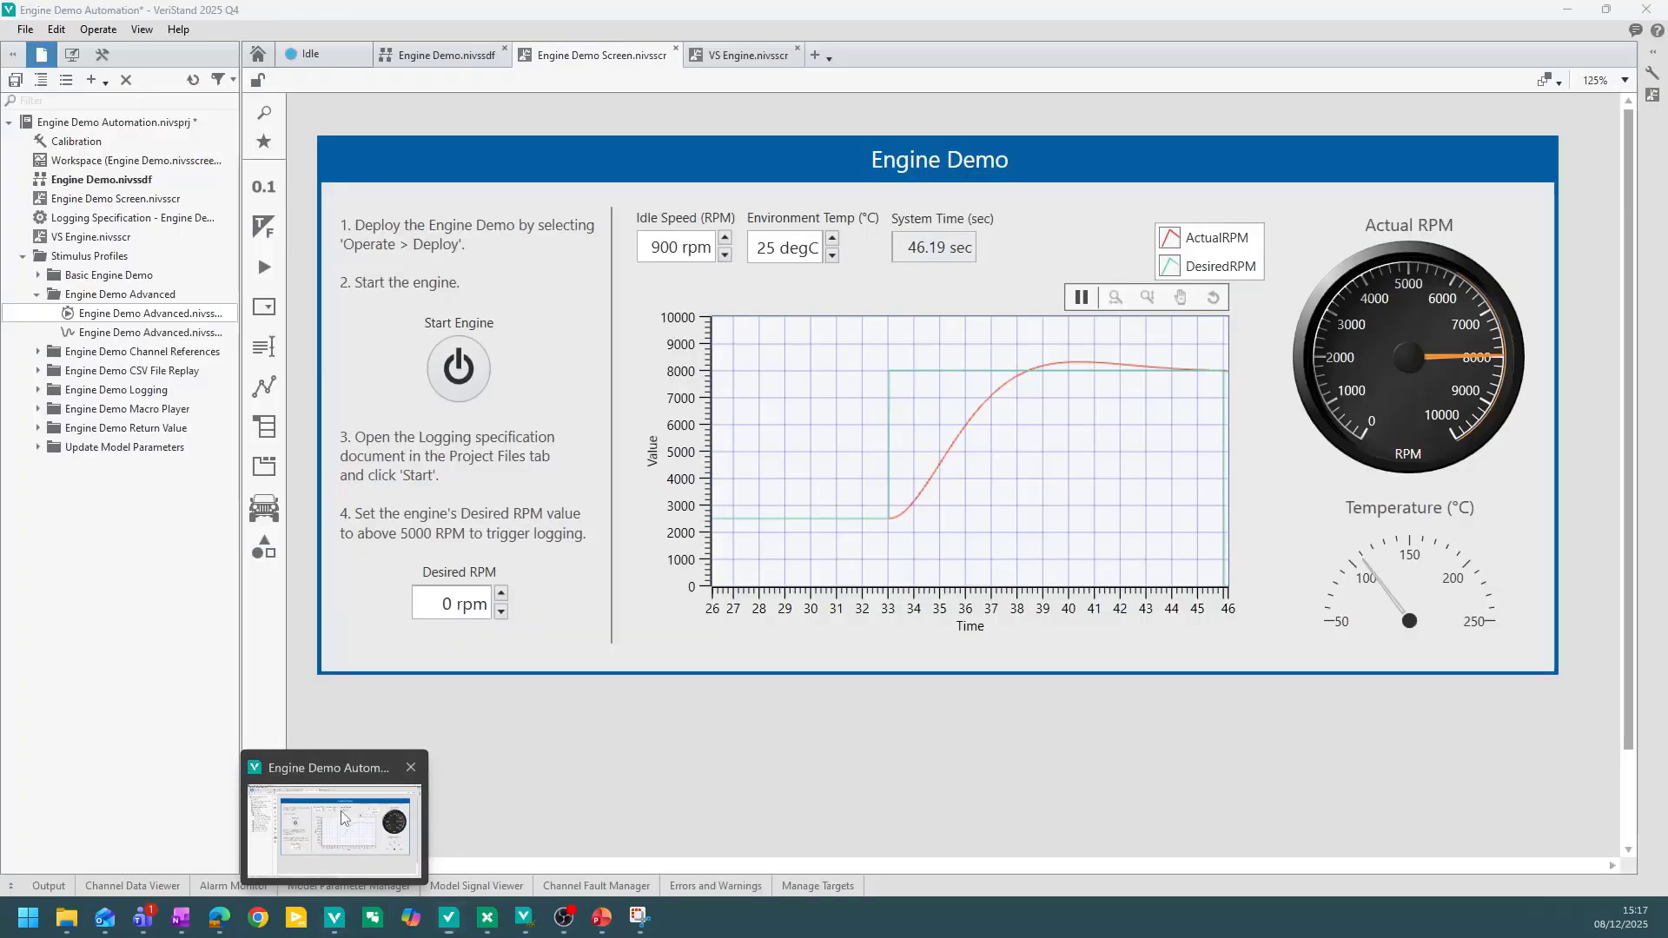
{"action": "left_click", "coordinate": [445, 57]}
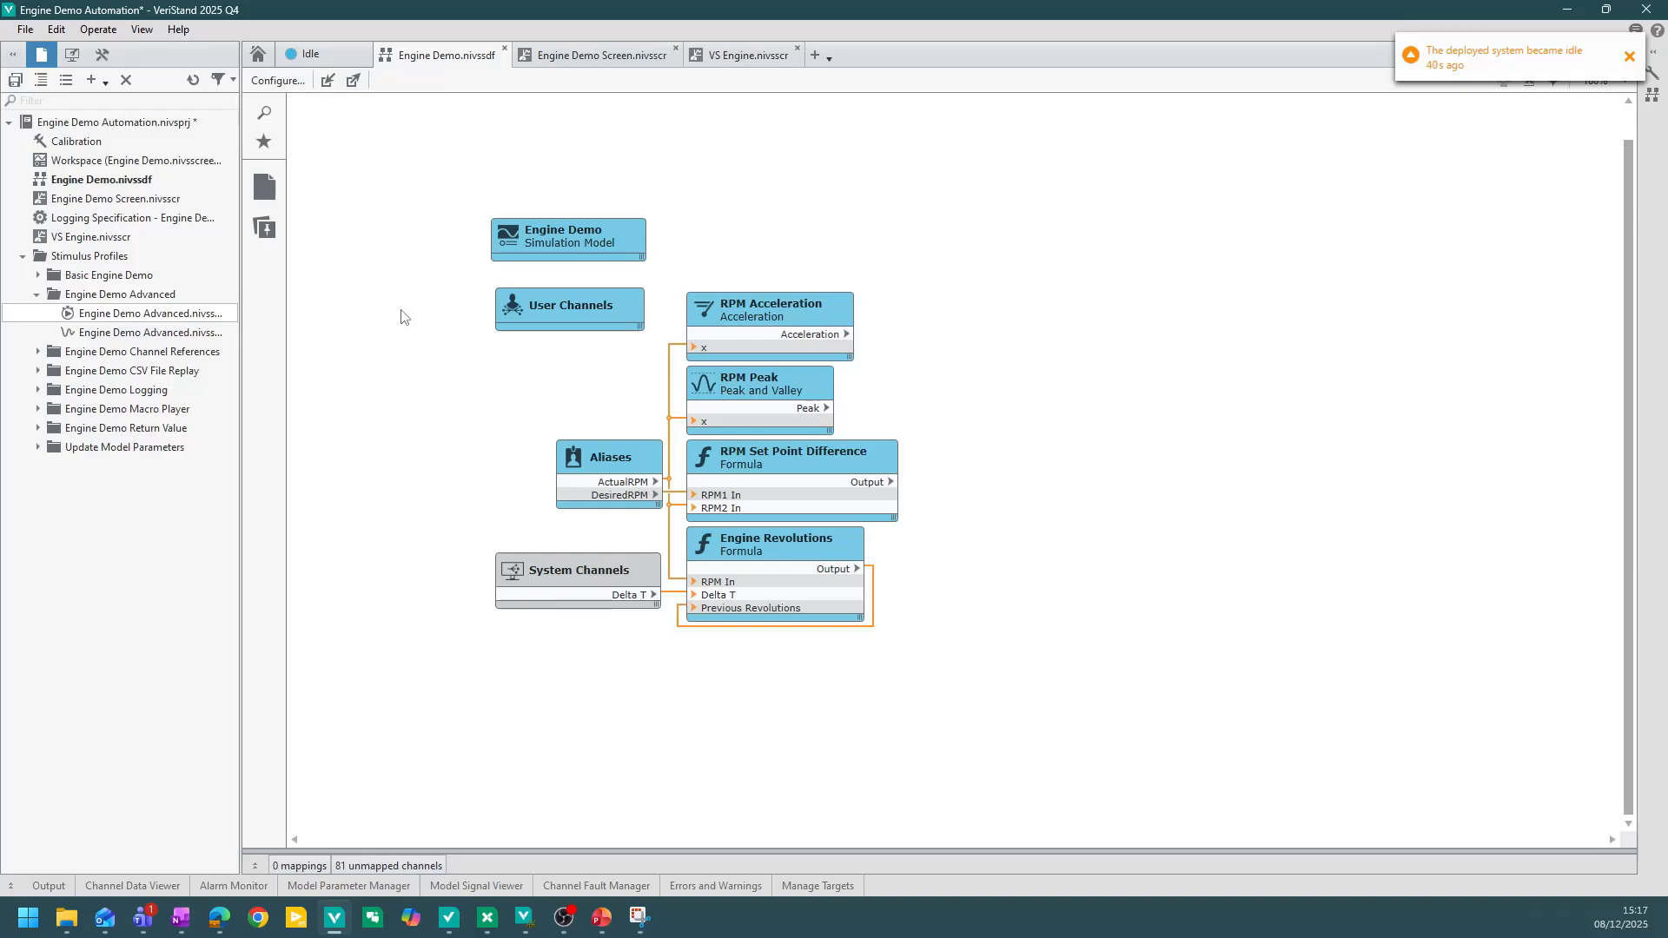
{"action": "left_click", "coordinate": [1628, 57]}
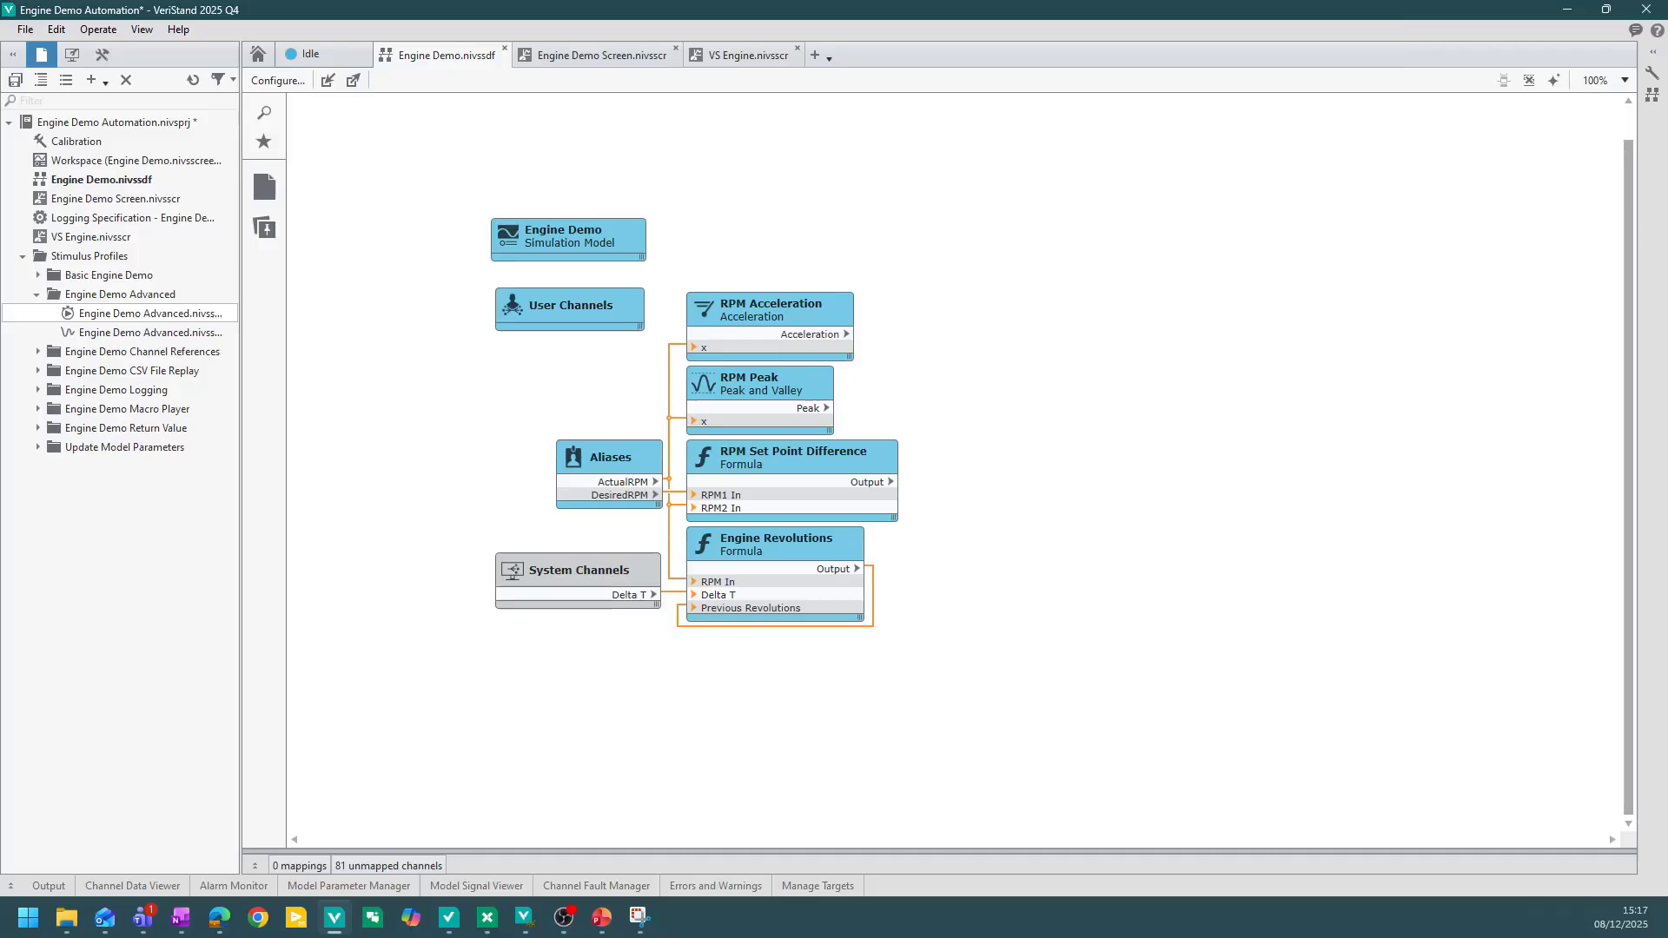